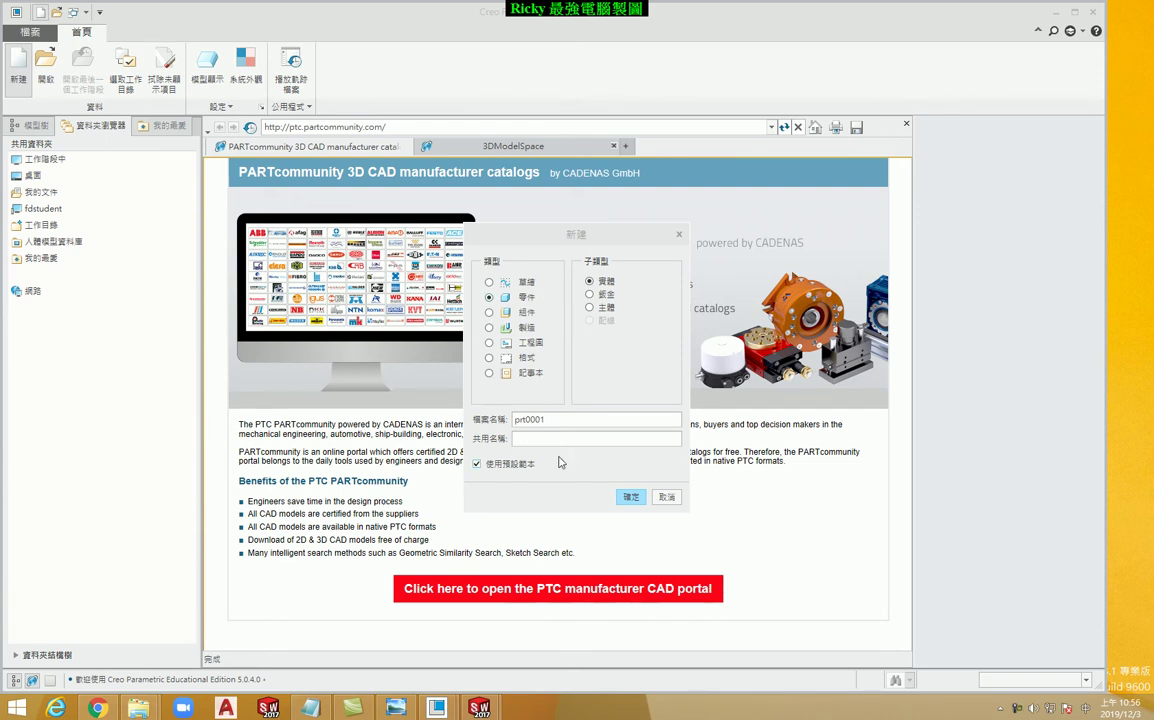
- Replace the default name prt0001 with 1203-1 and create the solid part
{"action": "left_click", "coordinate": [531, 420]}
{"action": "double_click", "coordinate": [531, 420]}
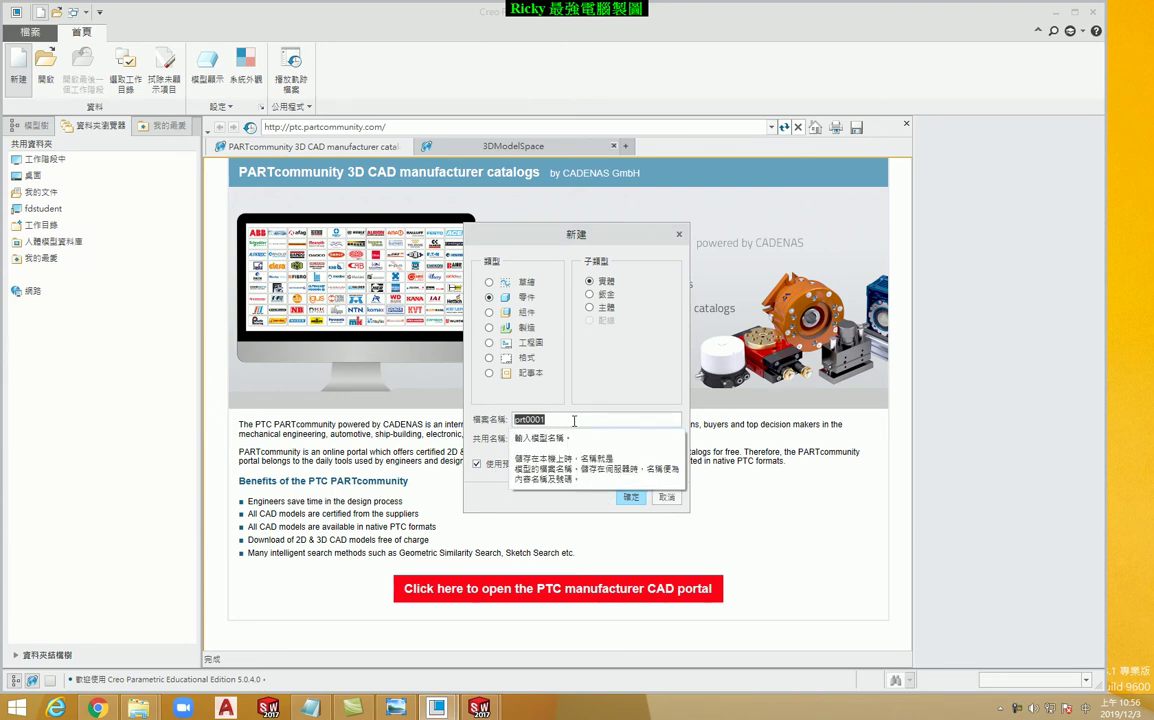
{"action": "type", "text": "1203"}
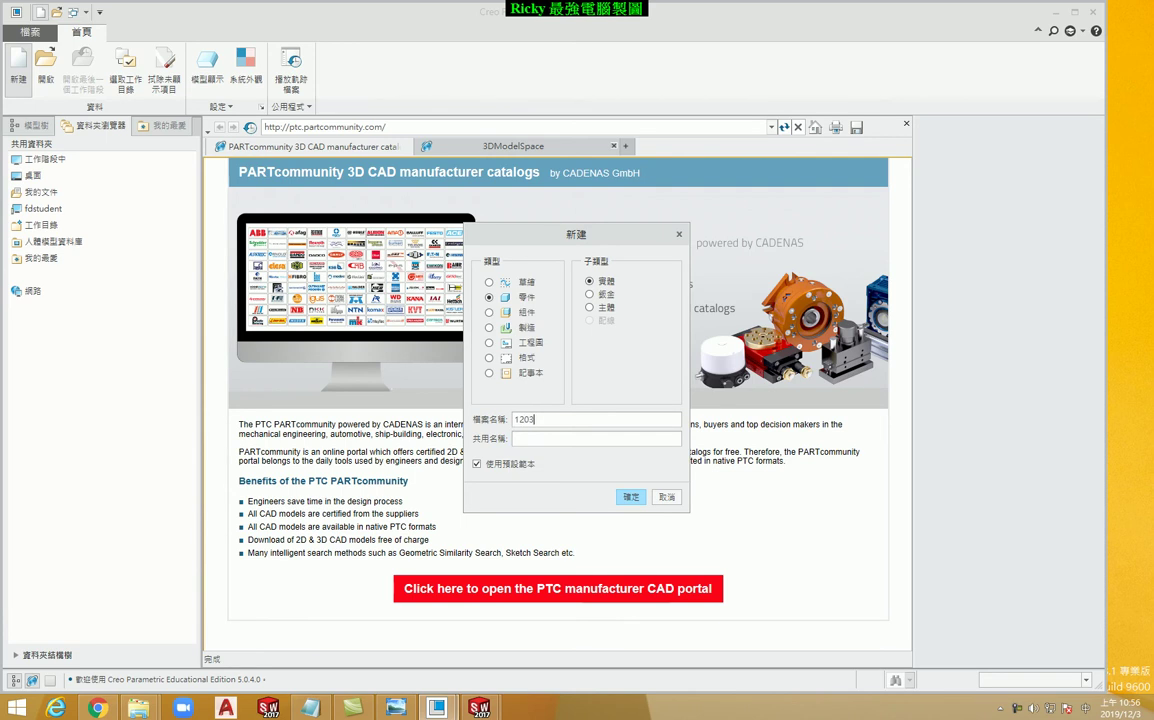
{"action": "type", "text": "-1"}
{"action": "key", "text": "Return"}
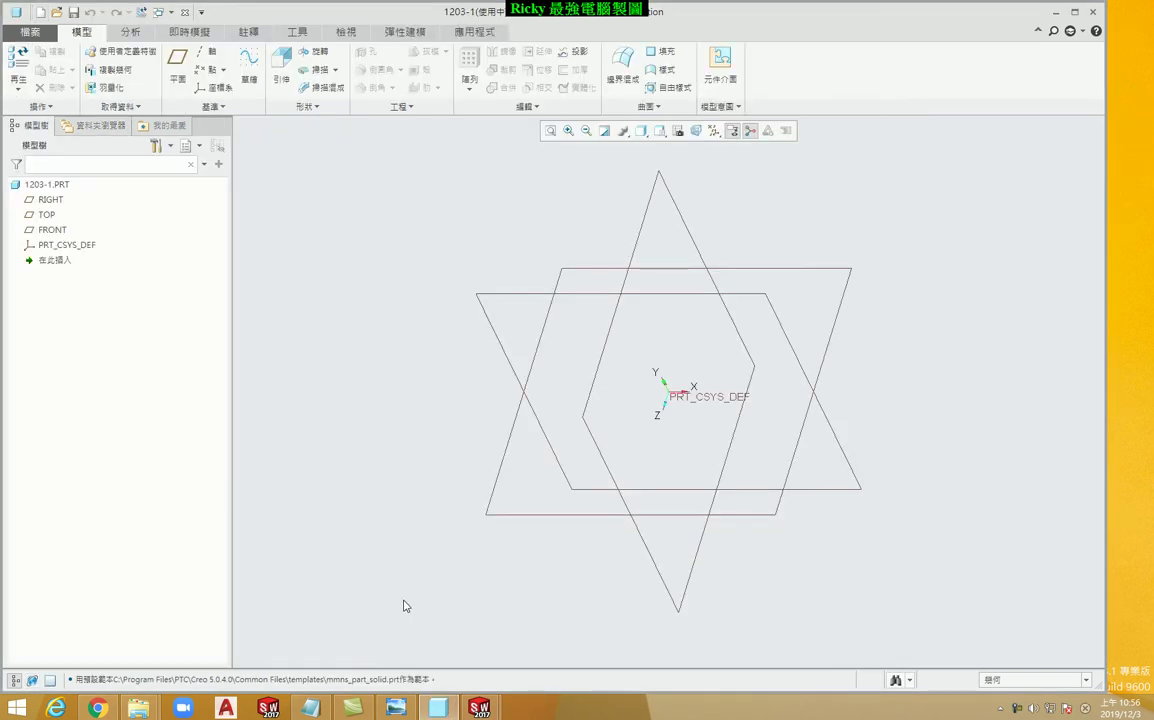
{"action": "left_click_drag", "start_coordinate": [328, 680], "coordinate": [432, 682]}
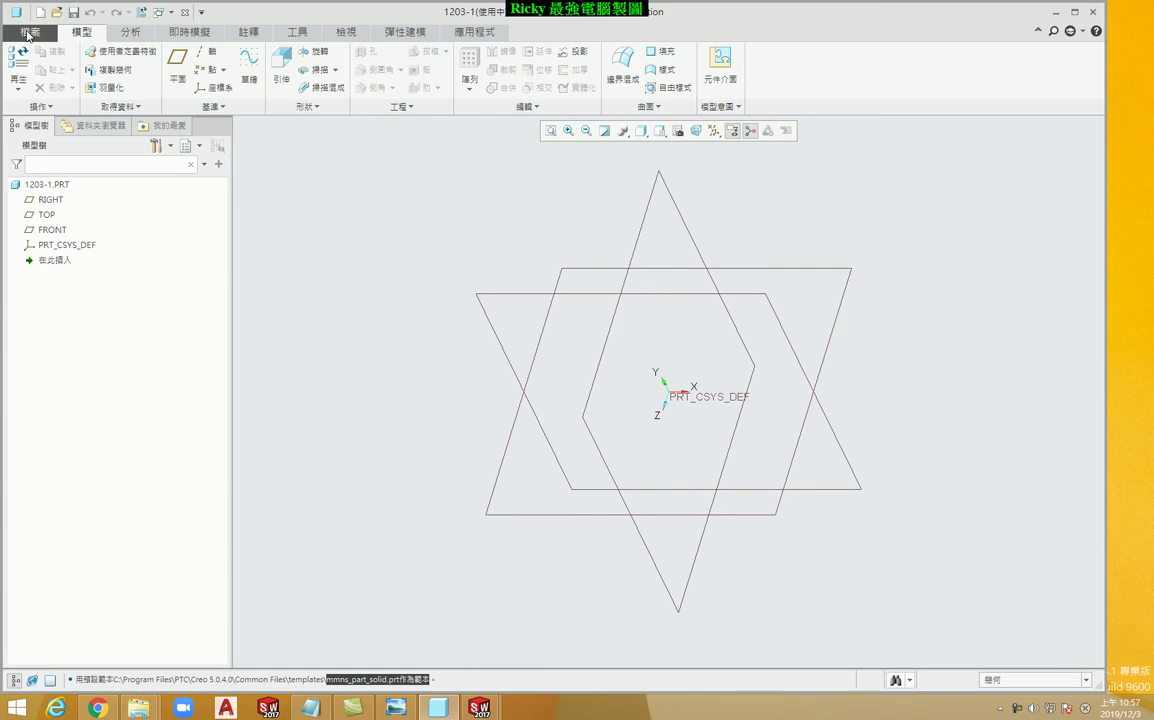
- Turn on Show datum plane tags under Entity Display and save the options to config.pro
{"action": "left_click", "coordinate": [28, 33]}
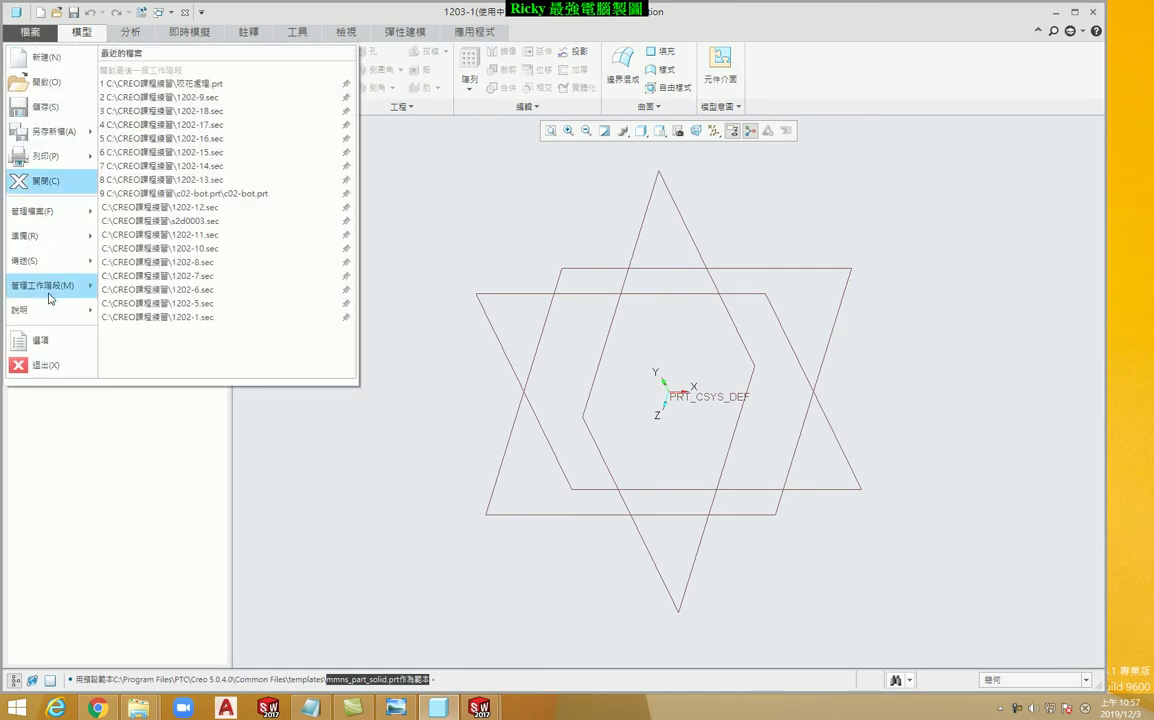
{"action": "left_click", "coordinate": [40, 341]}
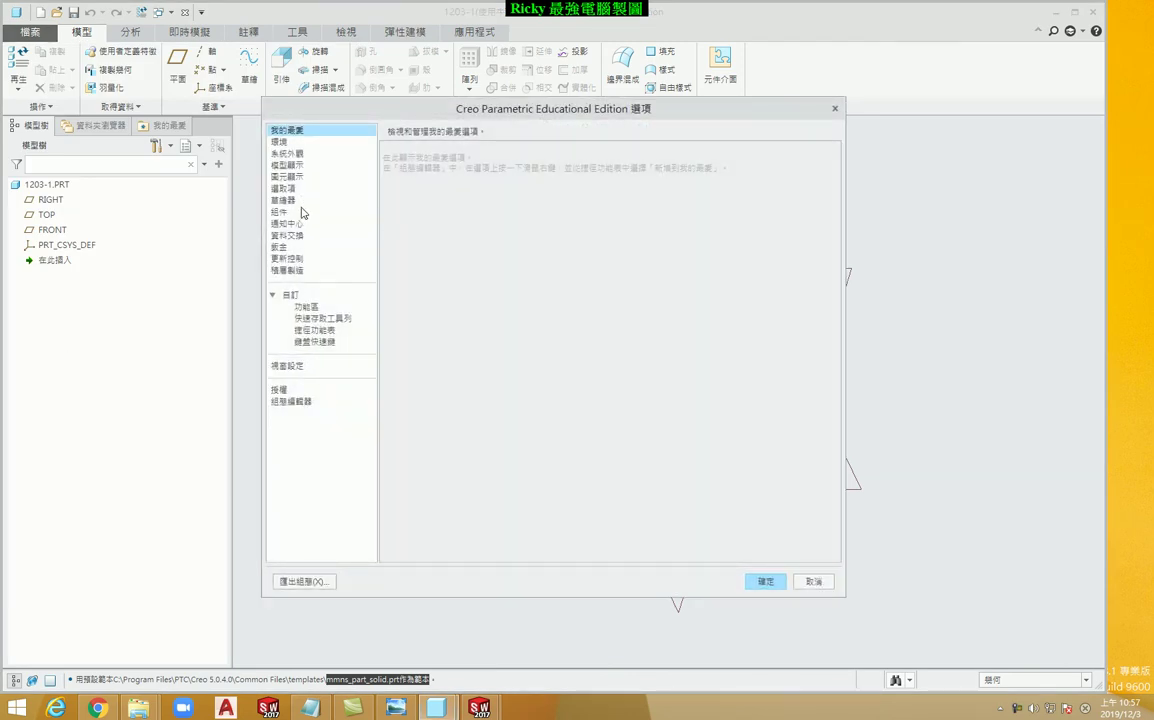
{"action": "left_click", "coordinate": [290, 166]}
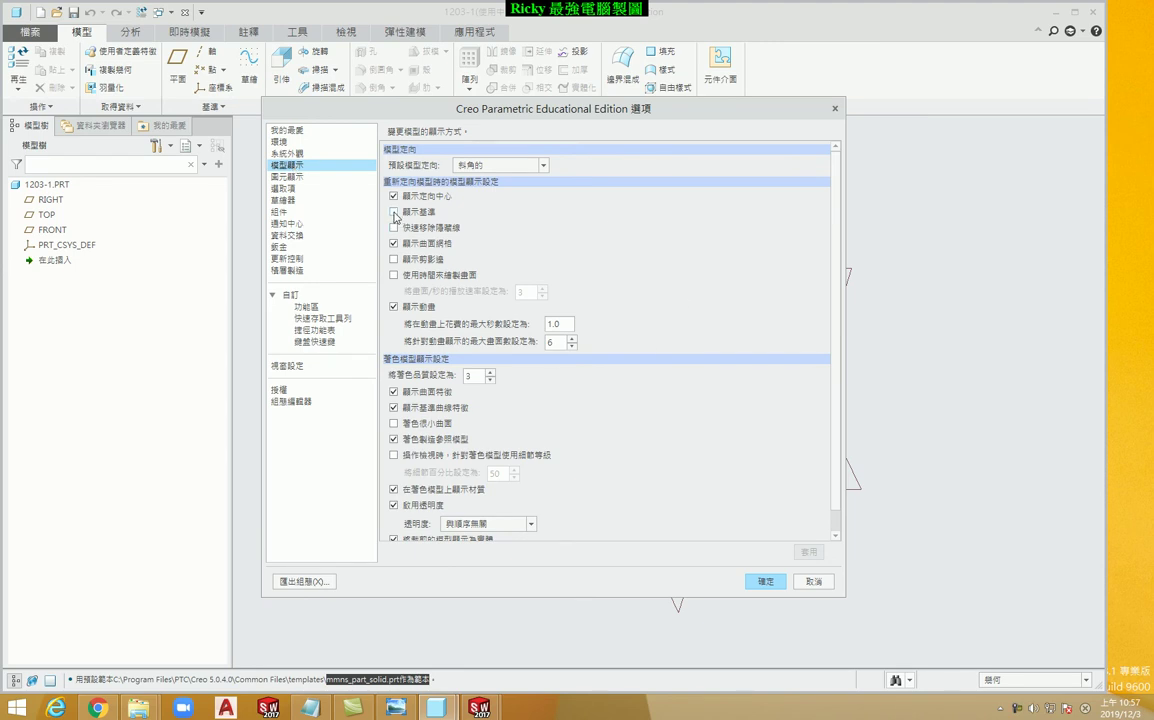
{"action": "left_click", "coordinate": [288, 177]}
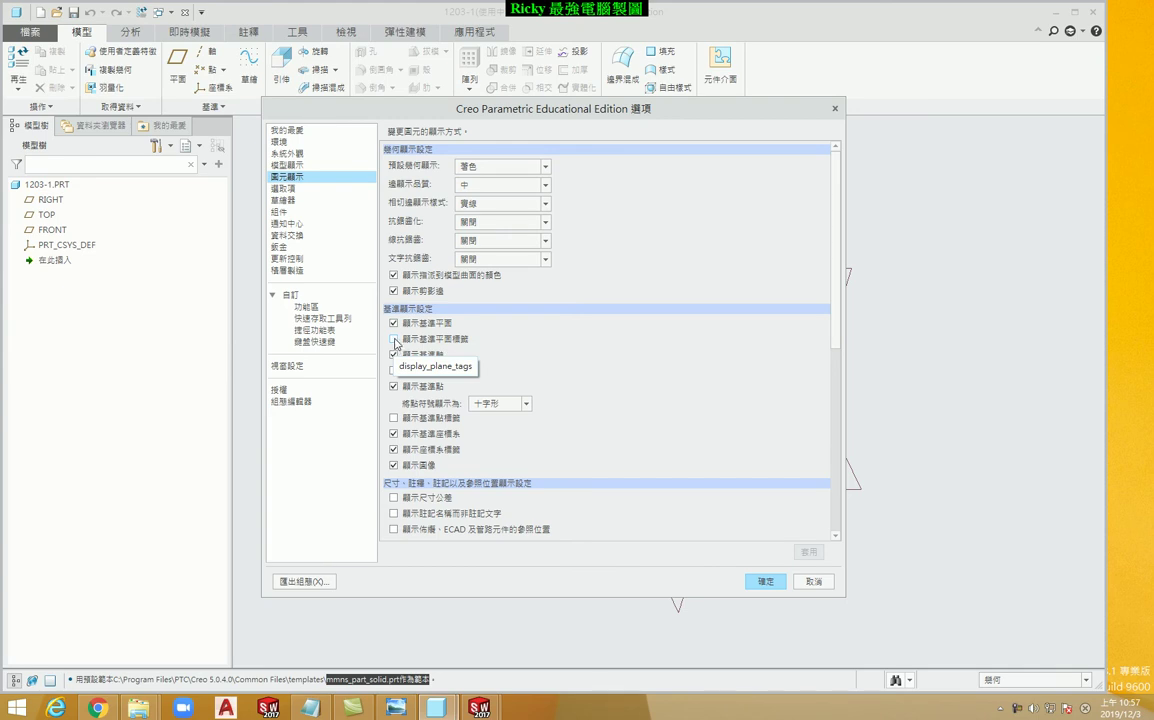
{"action": "left_click", "coordinate": [394, 340]}
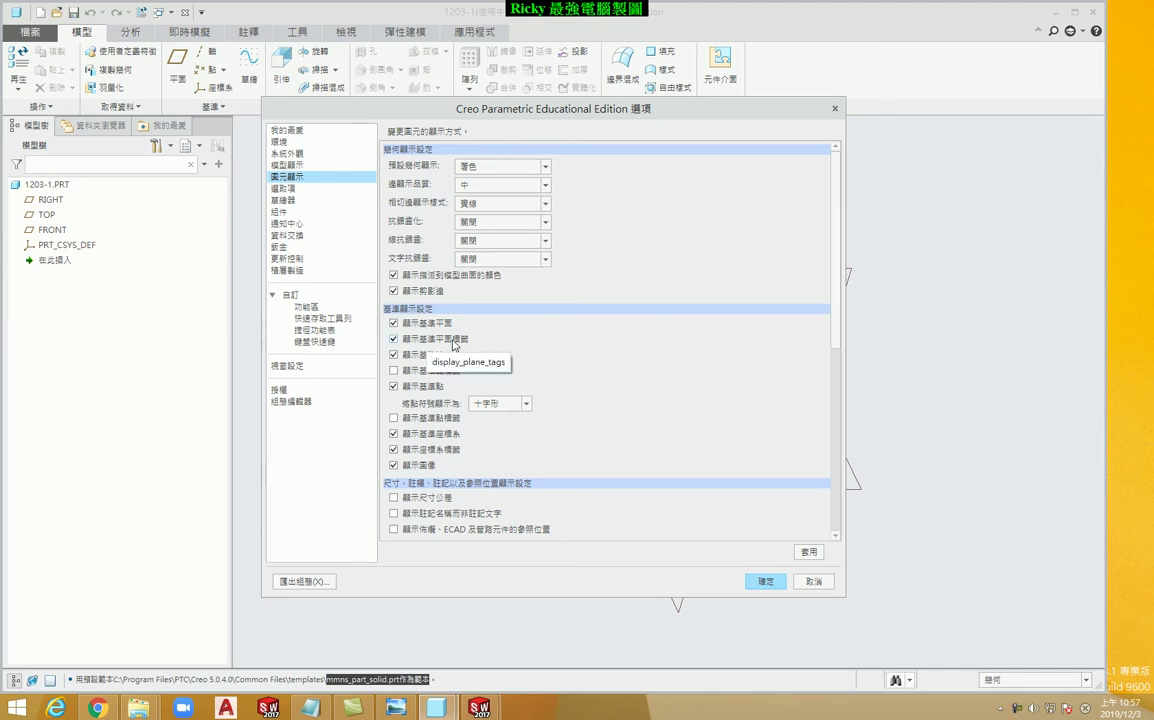
{"action": "left_click", "coordinate": [765, 583]}
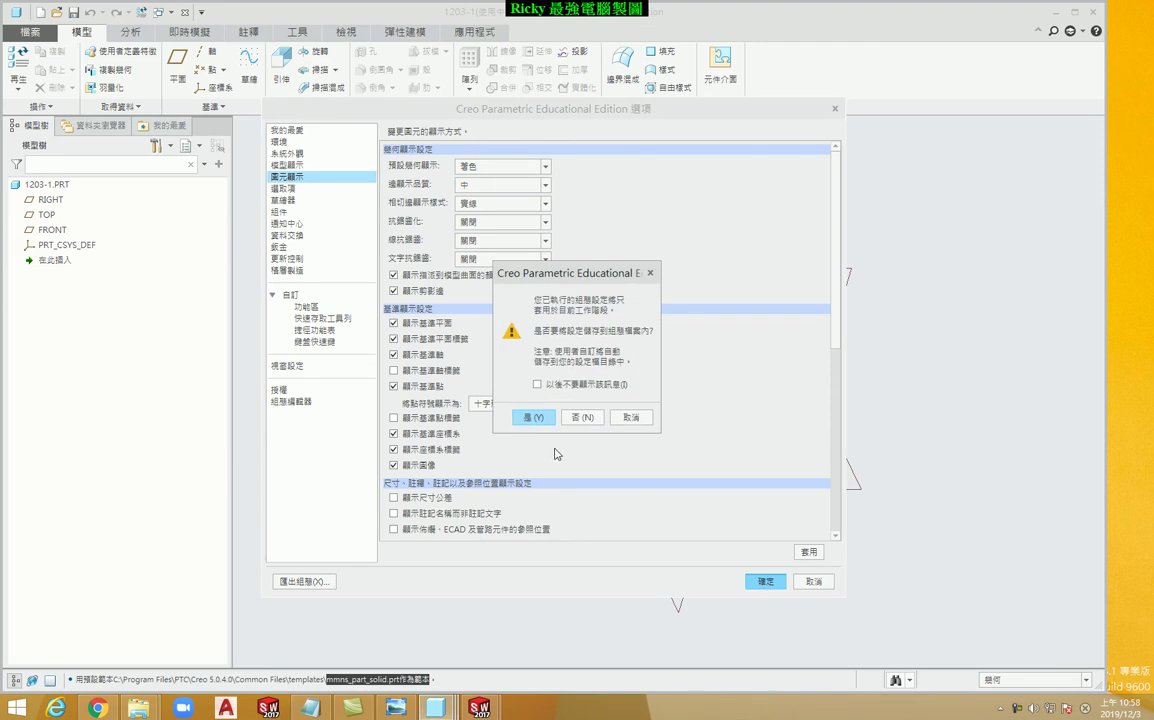
{"action": "left_click", "coordinate": [536, 415]}
{"action": "left_click", "coordinate": [708, 528]}
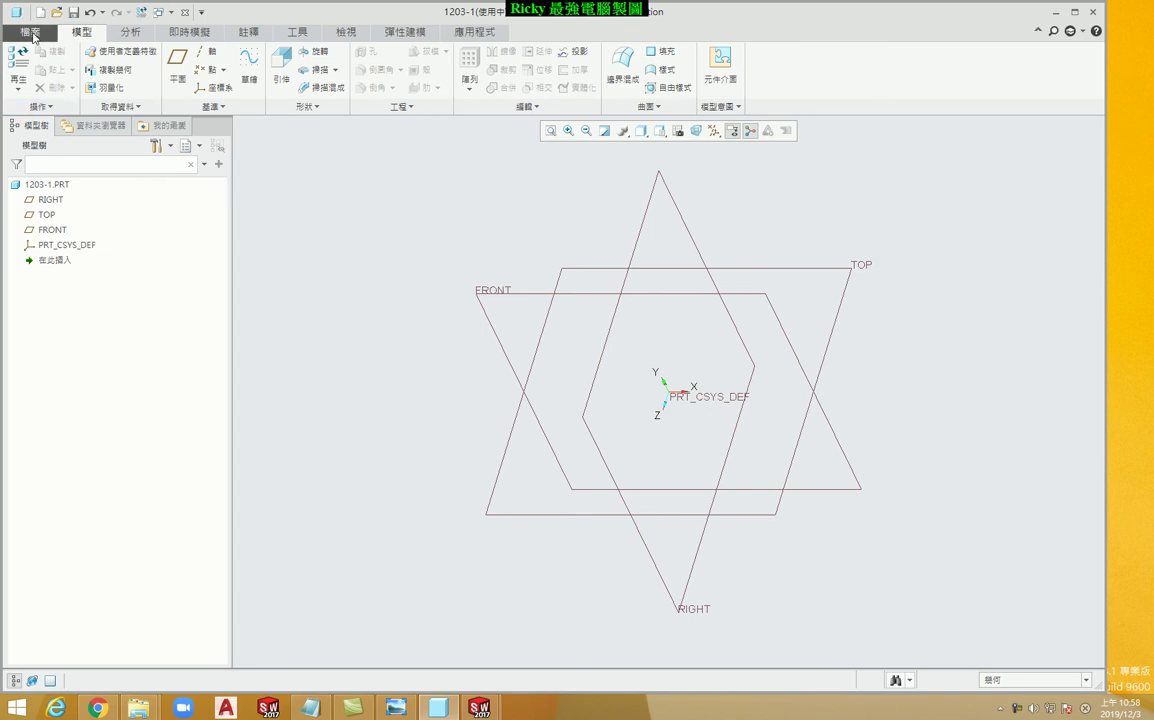
- In Entity Display options, set edge display quality to very high (很高) and anti-aliasing to 8X
{"action": "left_click", "coordinate": [34, 37]}
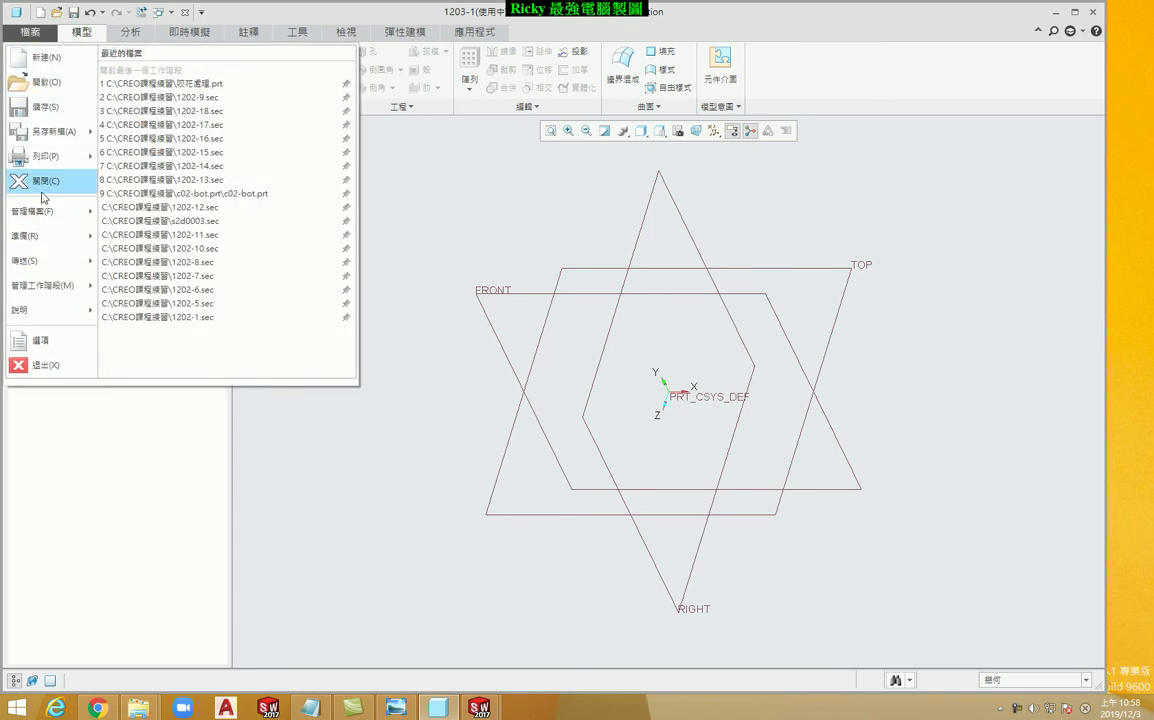
{"action": "left_click", "coordinate": [42, 344]}
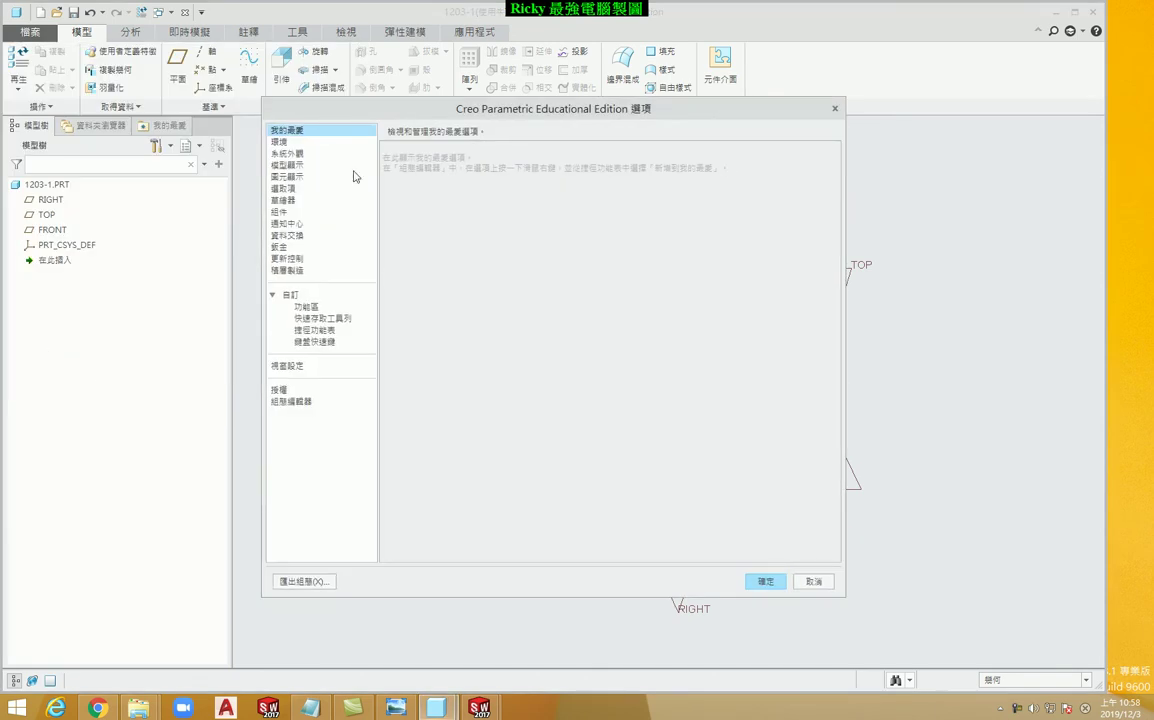
{"action": "left_click", "coordinate": [288, 177]}
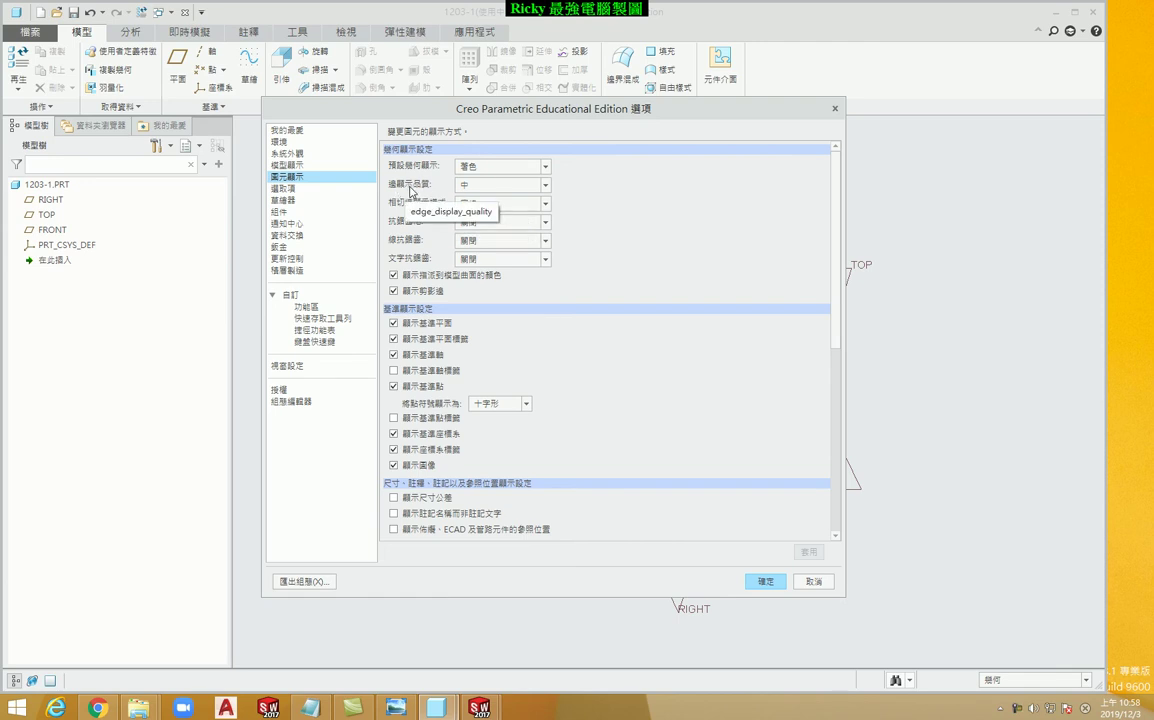
{"action": "left_click", "coordinate": [500, 185]}
{"action": "left_click", "coordinate": [481, 237]}
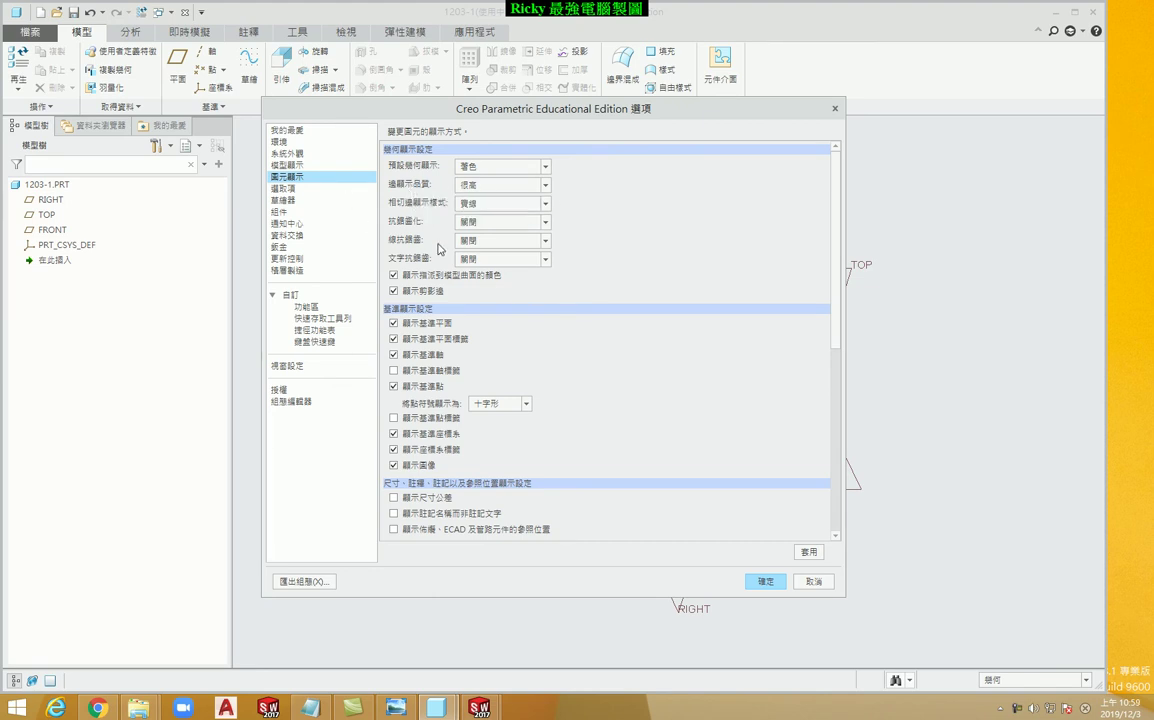
{"action": "left_click", "coordinate": [503, 224]}
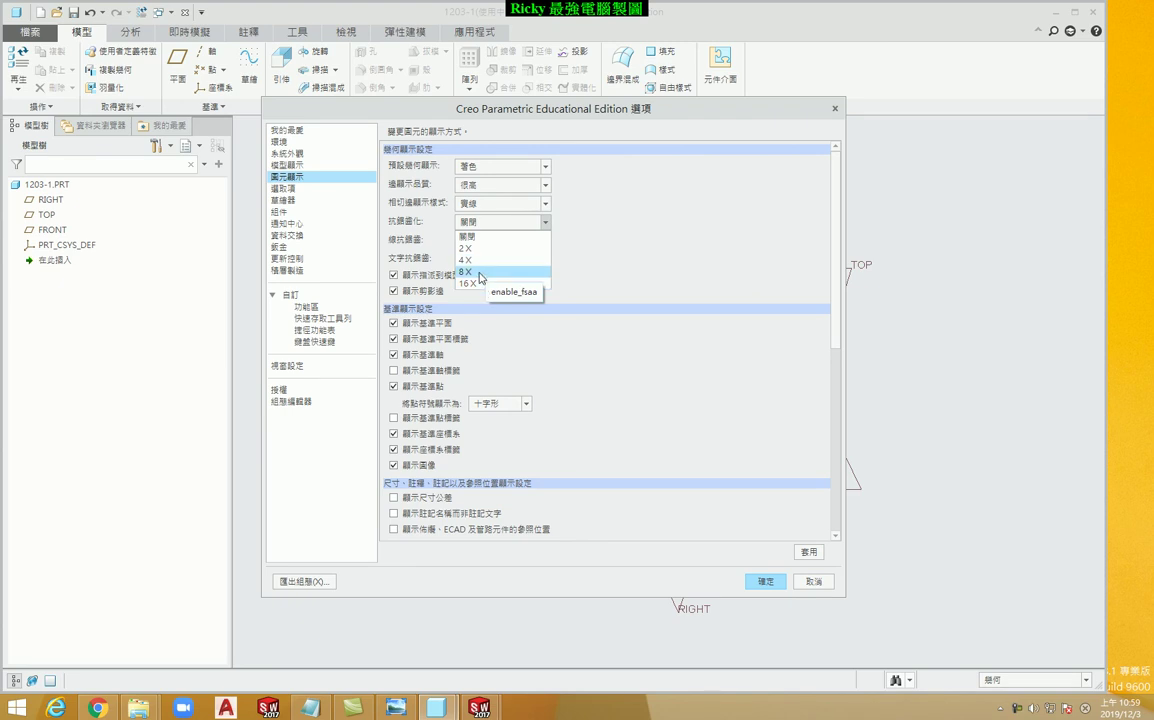
{"action": "left_click", "coordinate": [480, 272]}
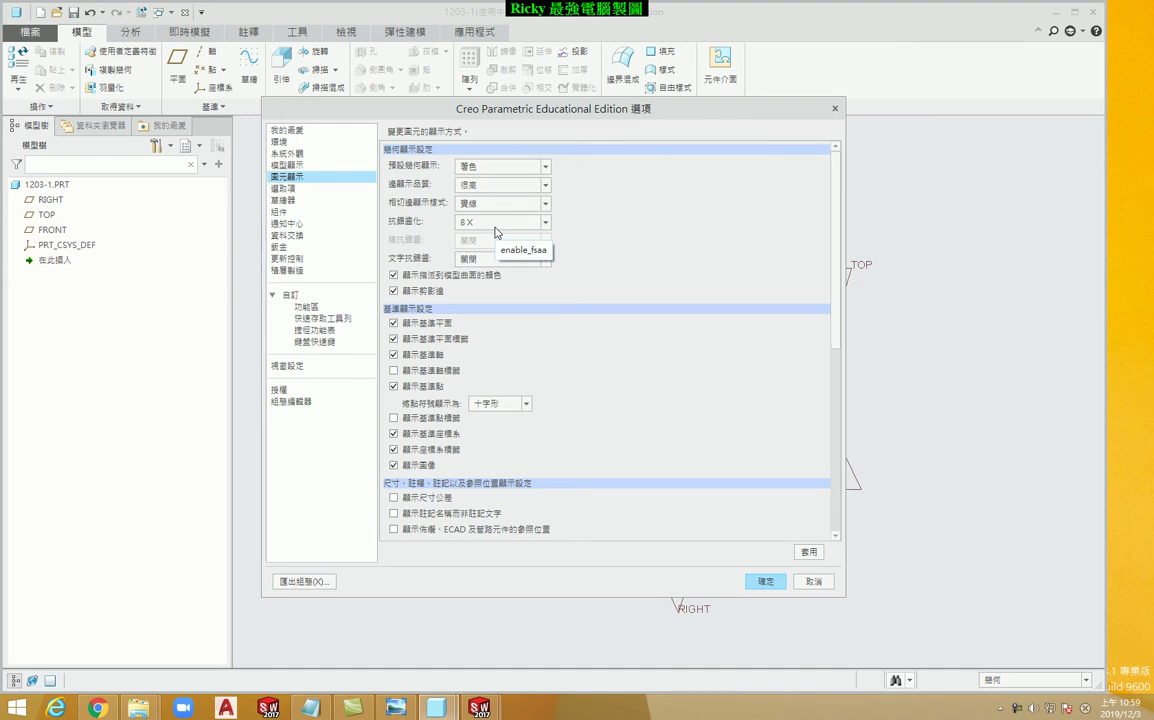
{"action": "left_click", "coordinate": [494, 228]}
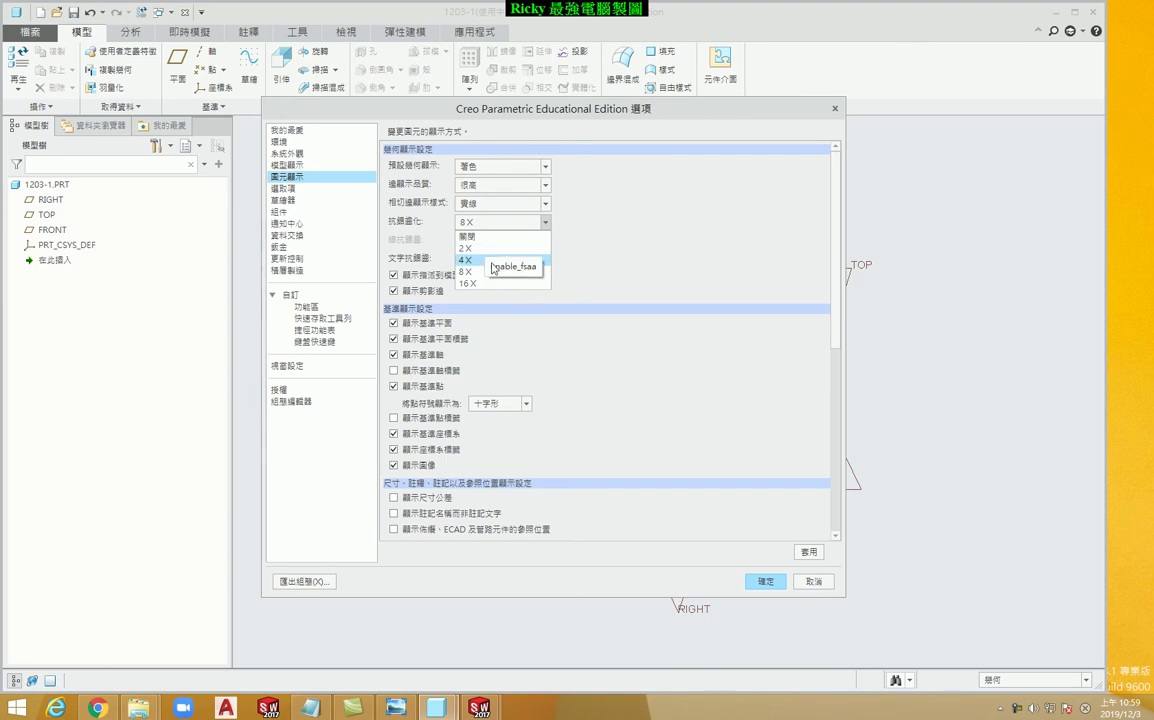
{"action": "left_click", "coordinate": [468, 271]}
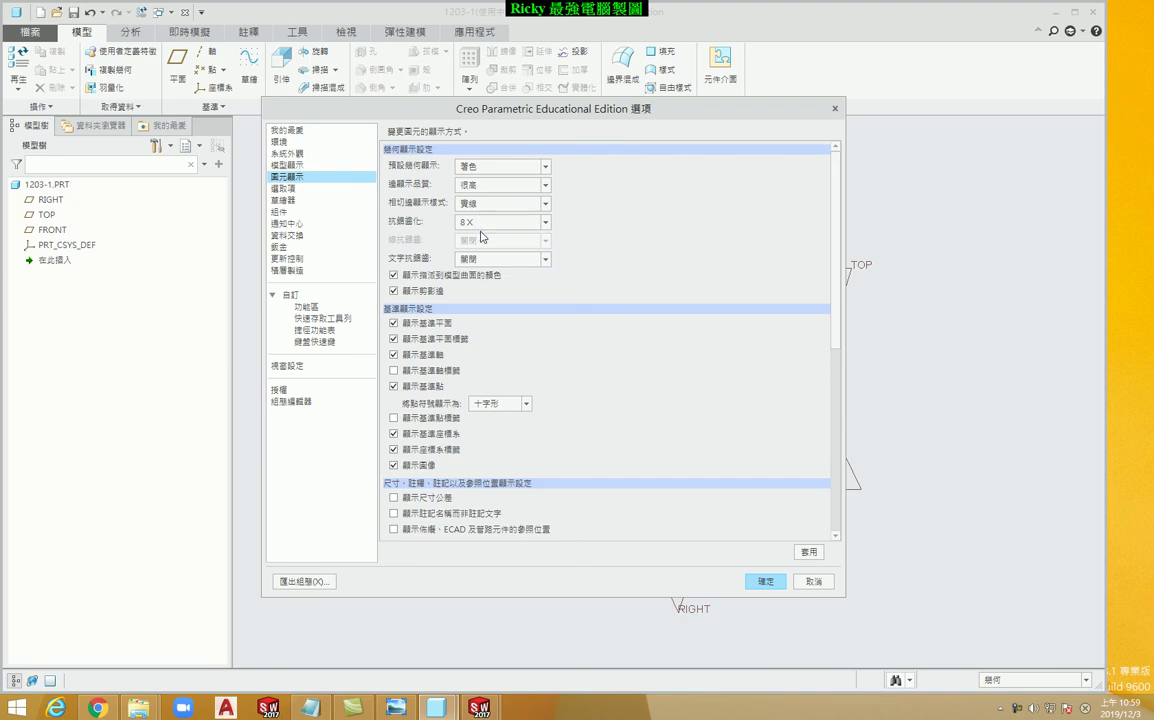
- Toggle Show datums in Model Display on and off, then save the options over config.pro
{"action": "scroll", "coordinate": [480, 236], "scroll_direction": "down", "scroll_amount": 3}
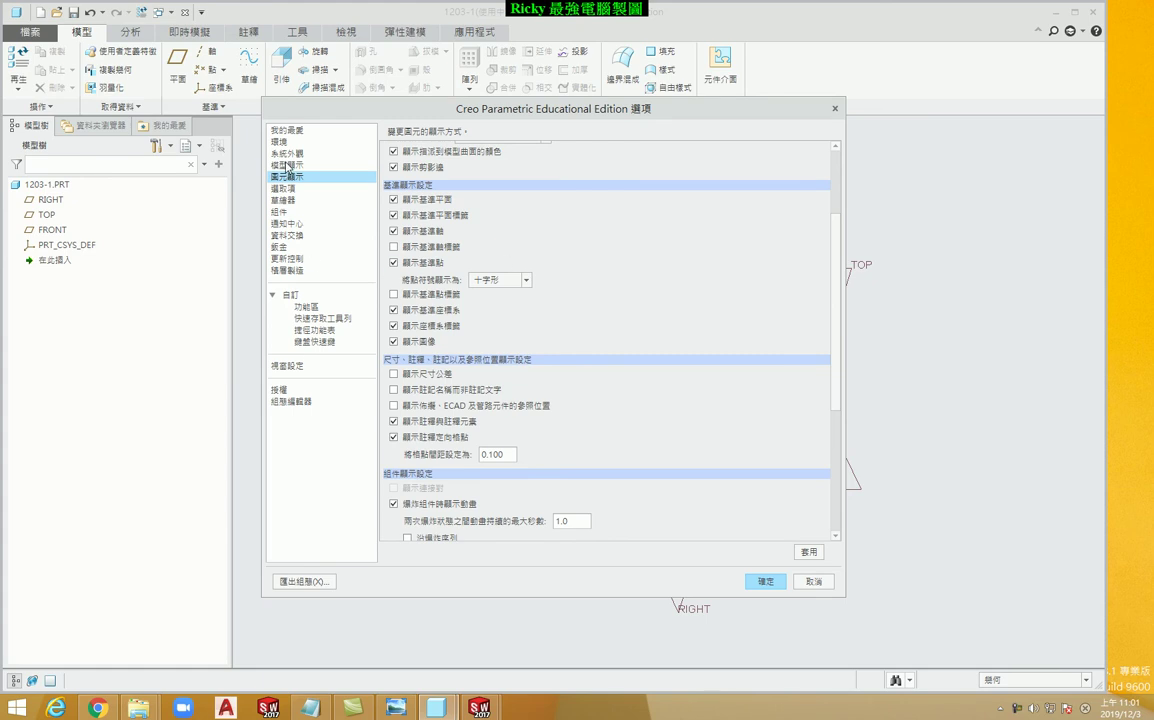
{"action": "left_click", "coordinate": [288, 166]}
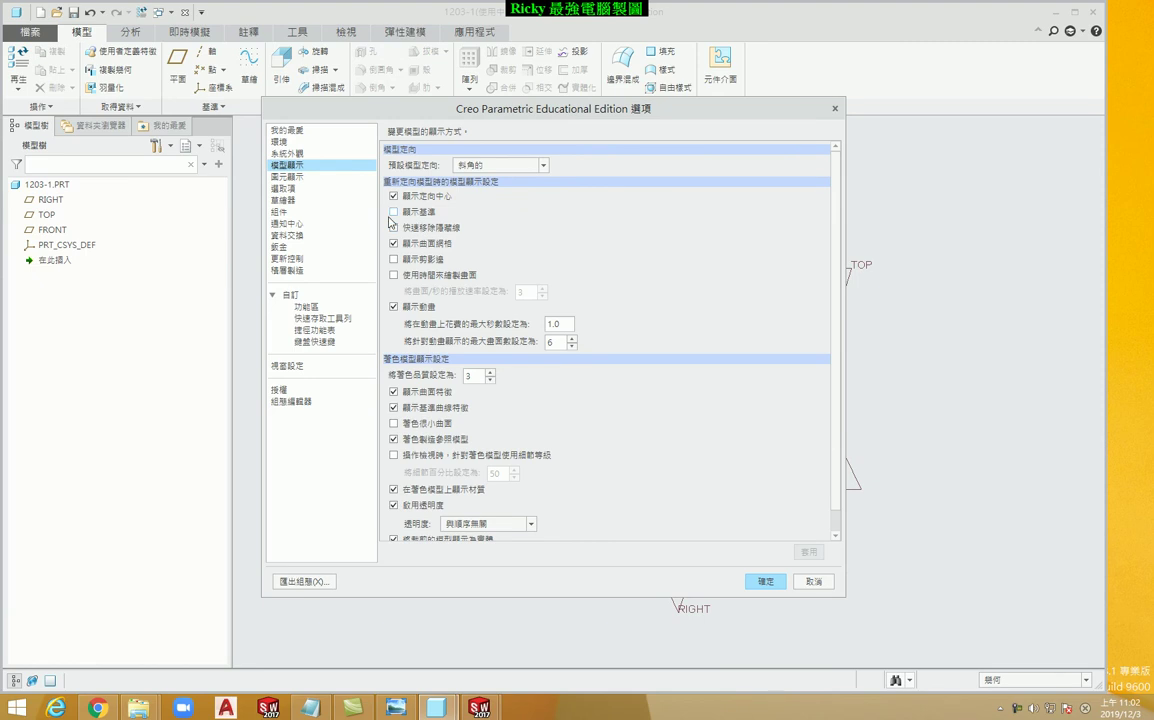
{"action": "left_click", "coordinate": [394, 213]}
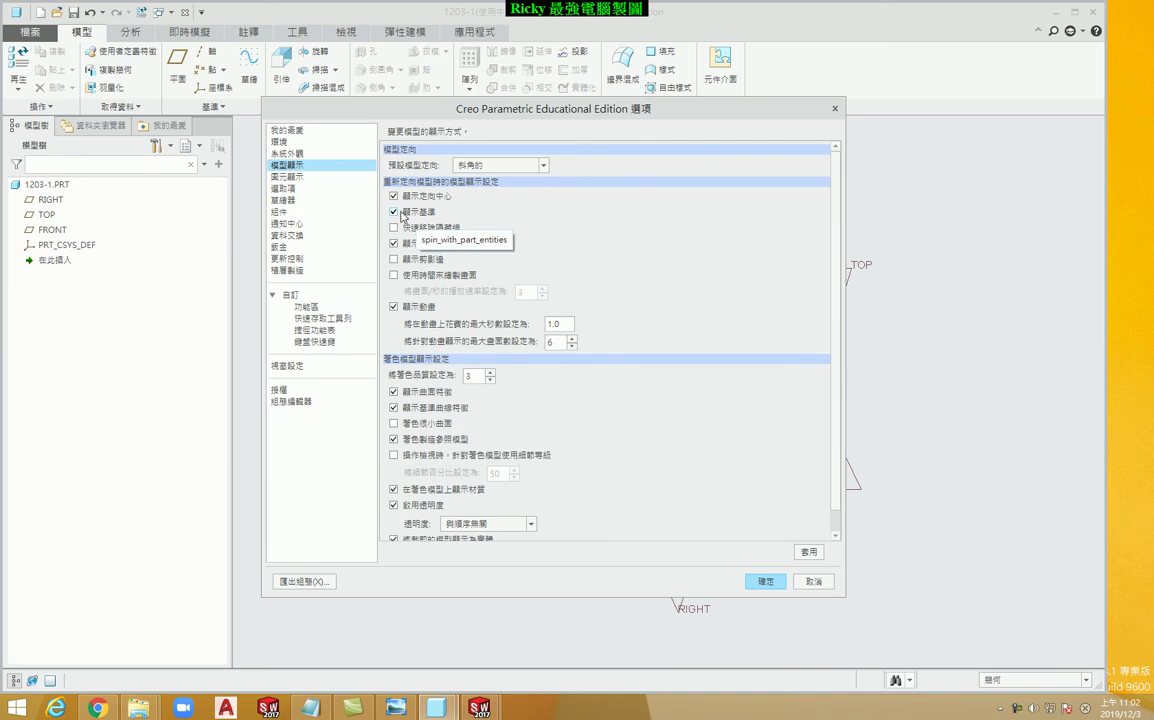
{"action": "left_click", "coordinate": [413, 214]}
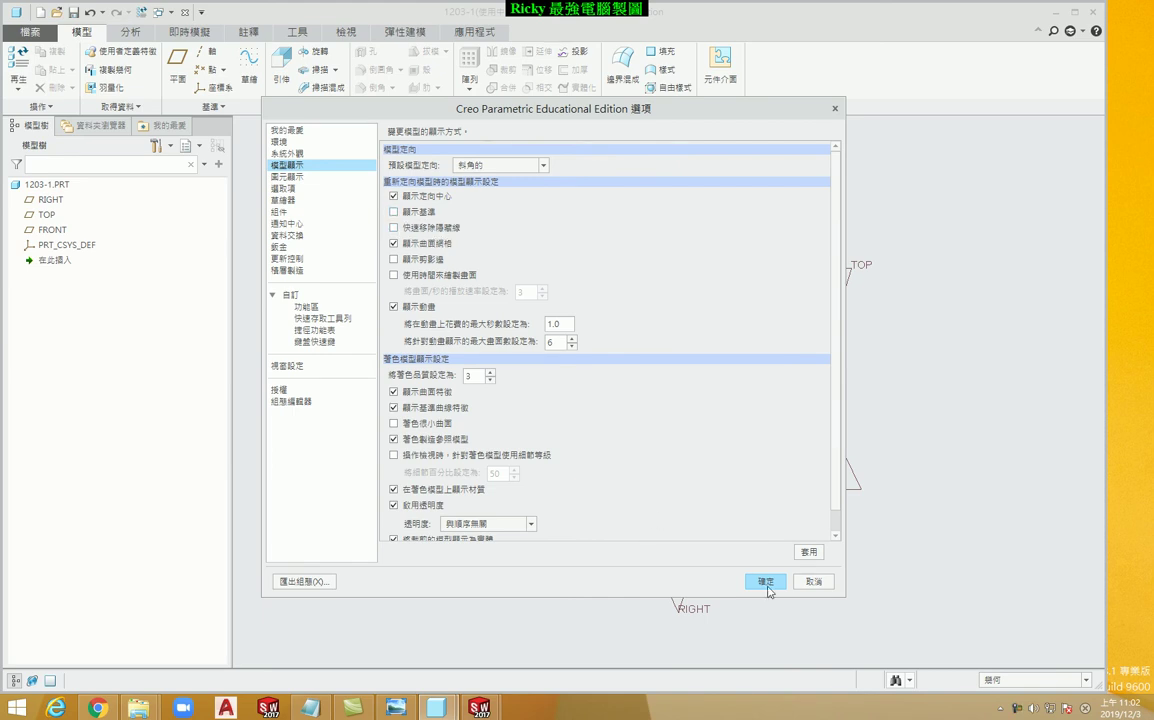
{"action": "left_click", "coordinate": [767, 585]}
{"action": "left_click", "coordinate": [535, 418]}
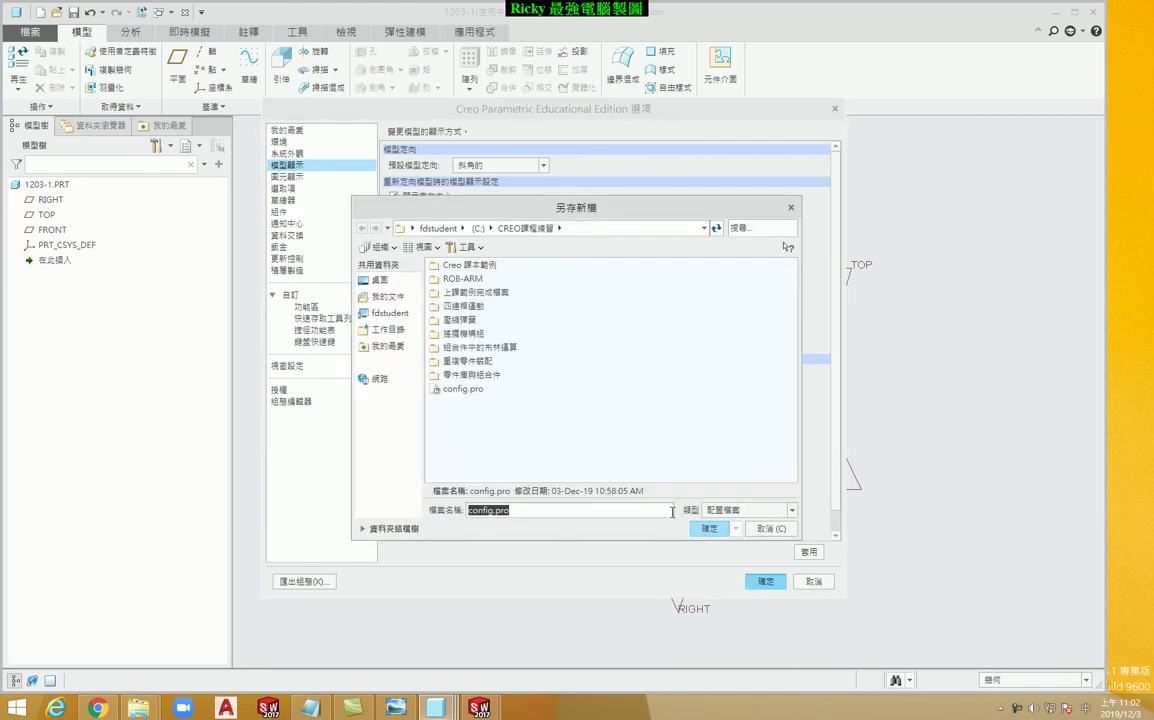
{"action": "left_click", "coordinate": [709, 528]}
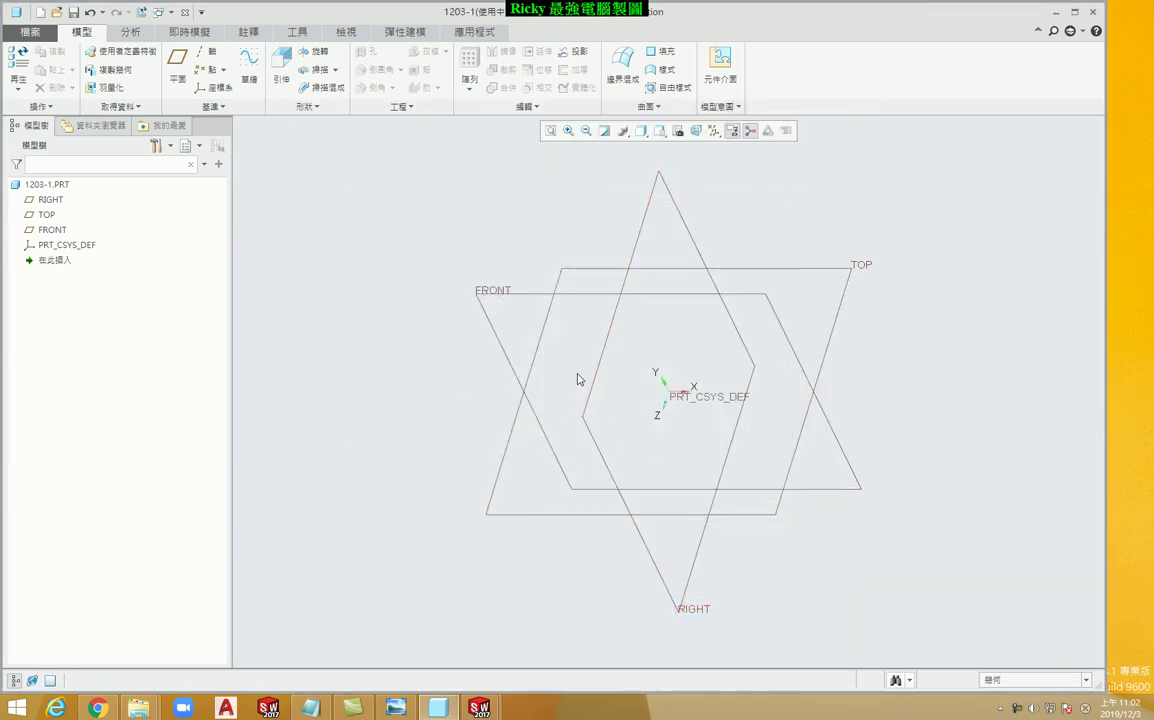
- Orbit the datum planes to inspect them and restore the default orientation
{"action": "mouse_move", "coordinate": [580, 275]}
{"action": "middle_mouse_down"}
{"action": "mouse_move", "coordinate": [585, 363]}
{"action": "mouse_move", "coordinate": [587, 338]}
{"action": "mouse_move", "coordinate": [592, 355]}
{"action": "middle_mouse_up"}
{"action": "key", "text": "ctrl+d"}
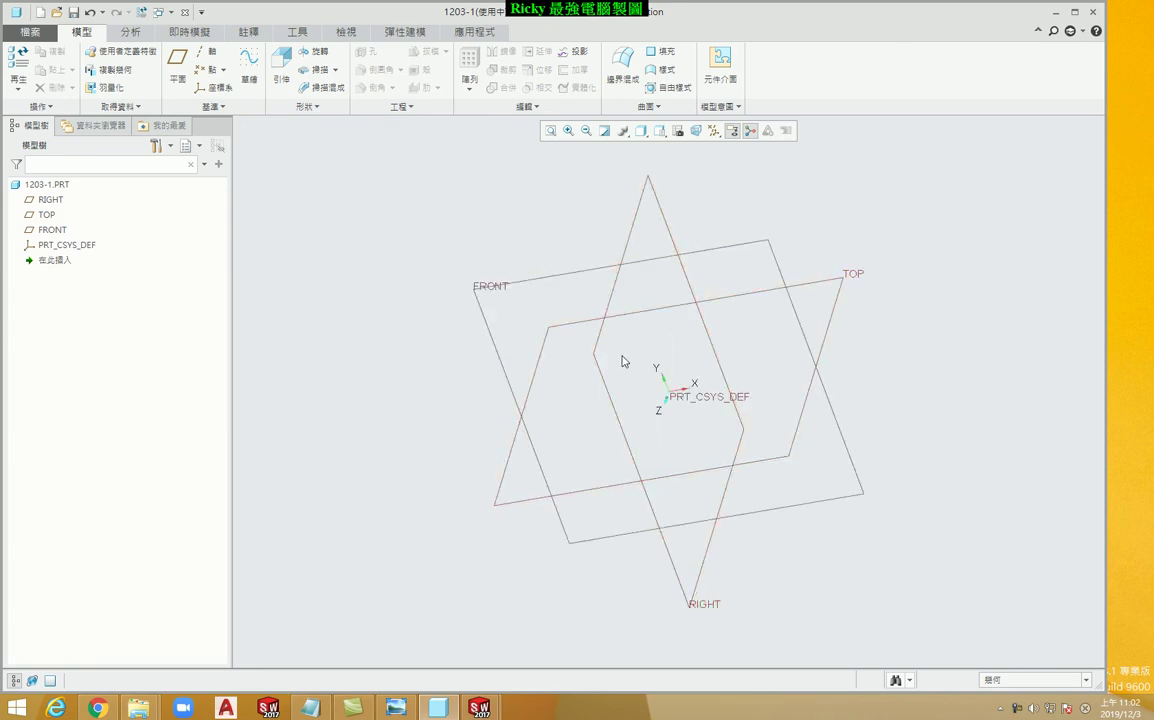
{"action": "mouse_move", "coordinate": [507, 330]}
{"action": "middle_mouse_down"}
{"action": "mouse_move", "coordinate": [515, 312]}
{"action": "mouse_move", "coordinate": [551, 340]}
{"action": "mouse_move", "coordinate": [580, 391]}
{"action": "mouse_move", "coordinate": [569, 335]}
{"action": "mouse_move", "coordinate": [585, 319]}
{"action": "mouse_move", "coordinate": [585, 337]}
{"action": "mouse_move", "coordinate": [528, 326]}
{"action": "middle_mouse_up"}
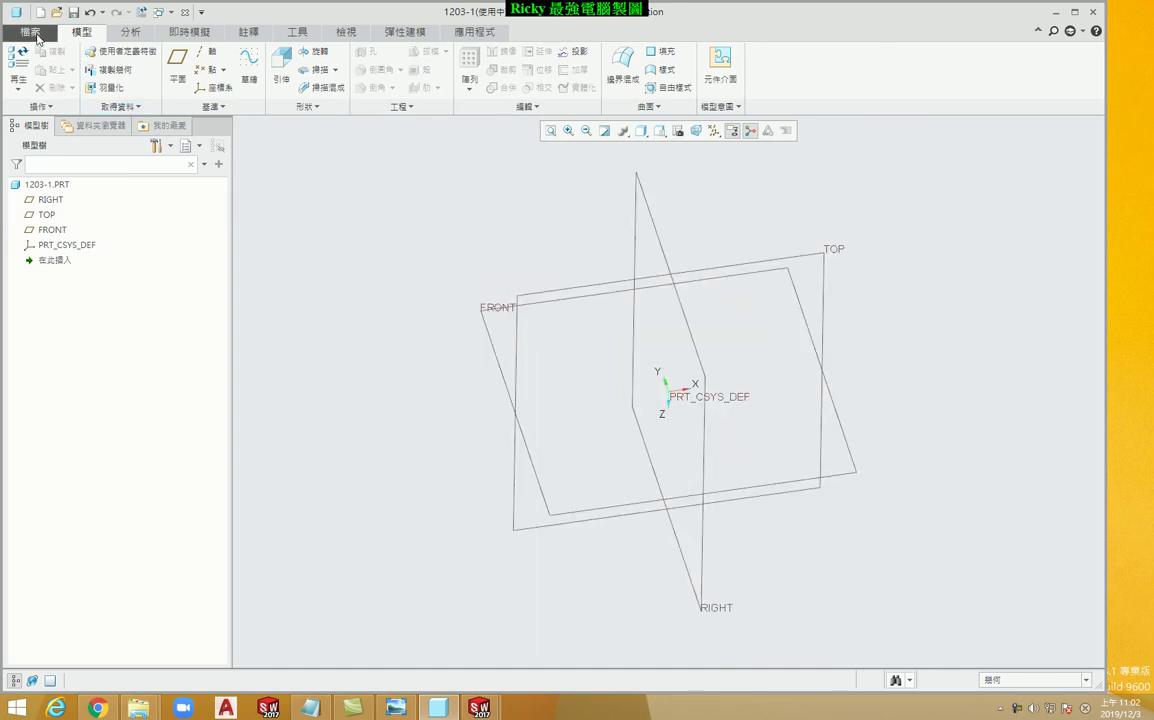
{"action": "left_click", "coordinate": [37, 37]}
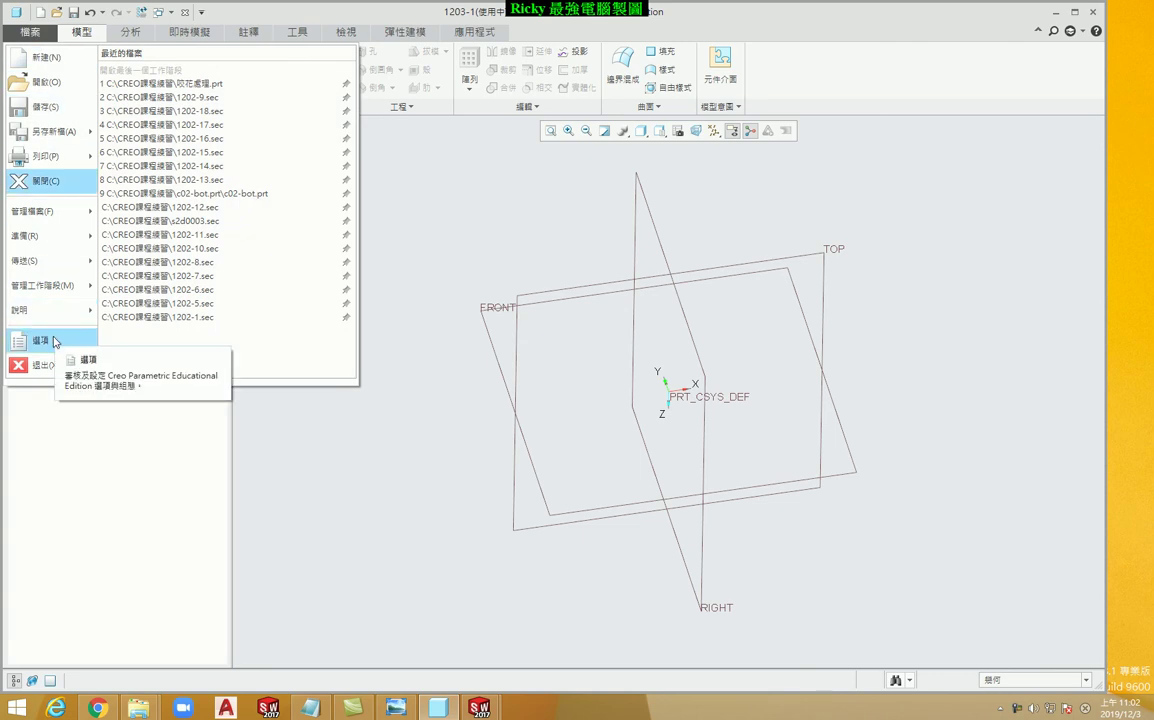
{"action": "left_click", "coordinate": [518, 265]}
{"action": "mouse_move", "coordinate": [518, 265]}
{"action": "middle_mouse_down"}
{"action": "mouse_move", "coordinate": [585, 278]}
{"action": "mouse_move", "coordinate": [600, 260]}
{"action": "mouse_move", "coordinate": [600, 294]}
{"action": "mouse_move", "coordinate": [567, 273]}
{"action": "mouse_move", "coordinate": [487, 278]}
{"action": "middle_mouse_up"}
{"action": "key", "text": "ctrl+d"}
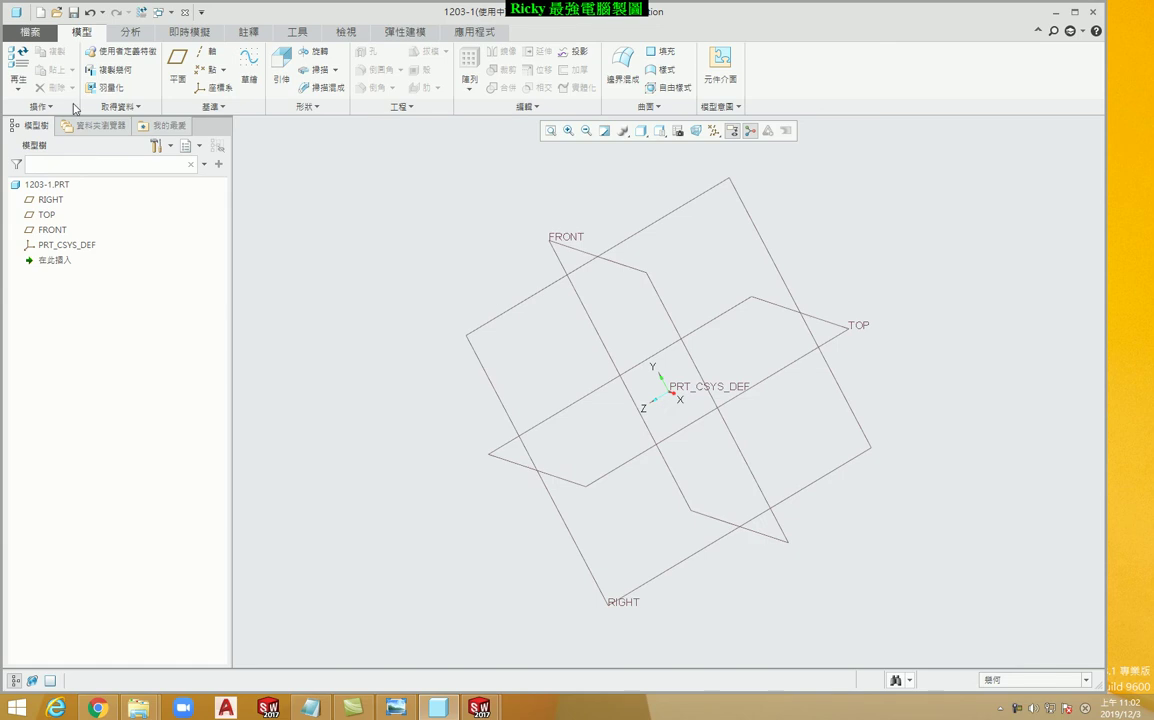
- Enable 顯示基準 (show datums) in Model Display and save the setting to config.pro
{"action": "left_click", "coordinate": [30, 31]}
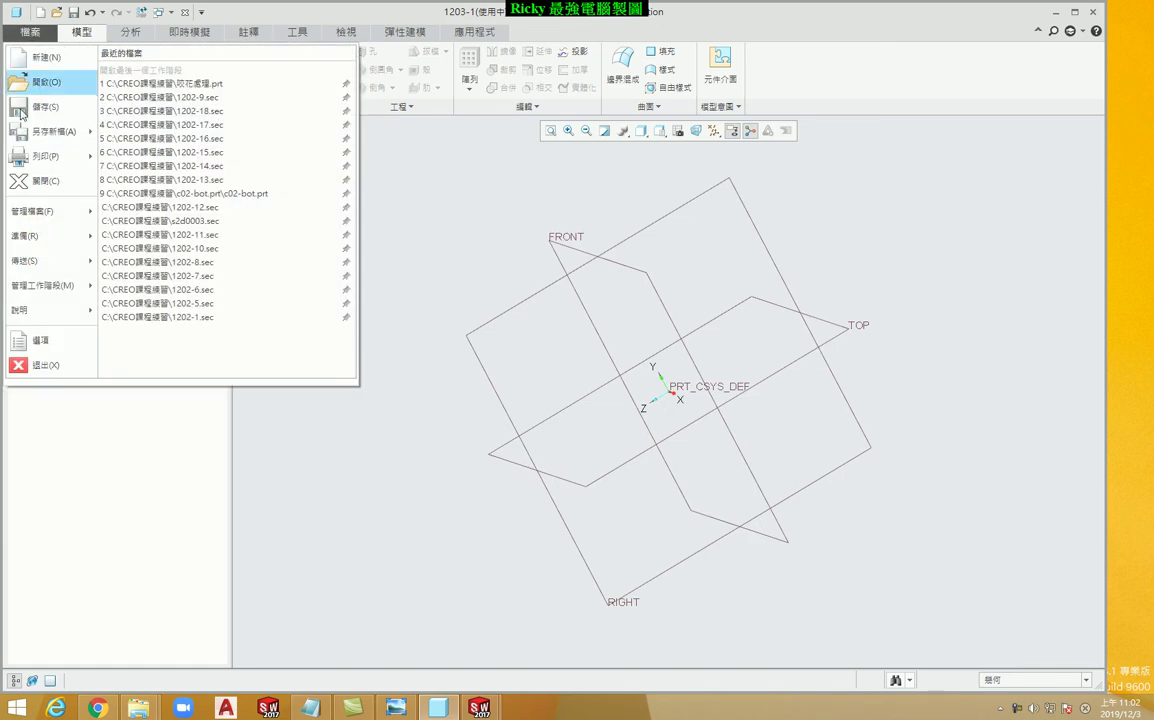
{"action": "left_click", "coordinate": [40, 342]}
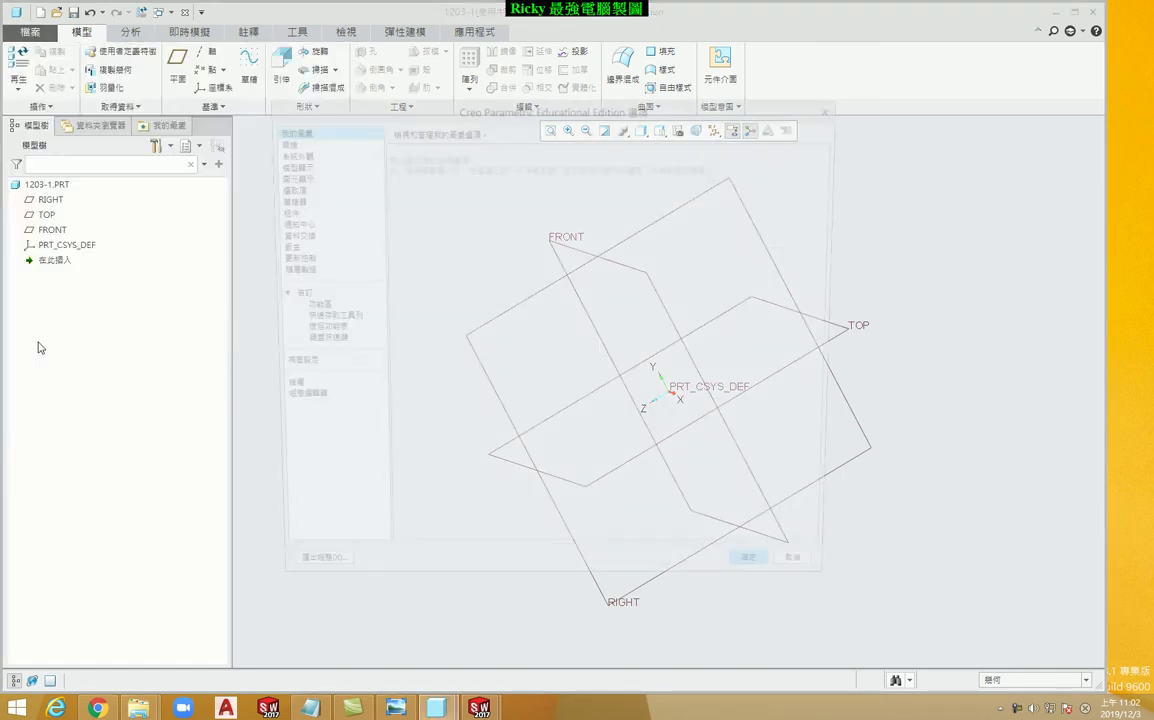
{"action": "left_click", "coordinate": [286, 165]}
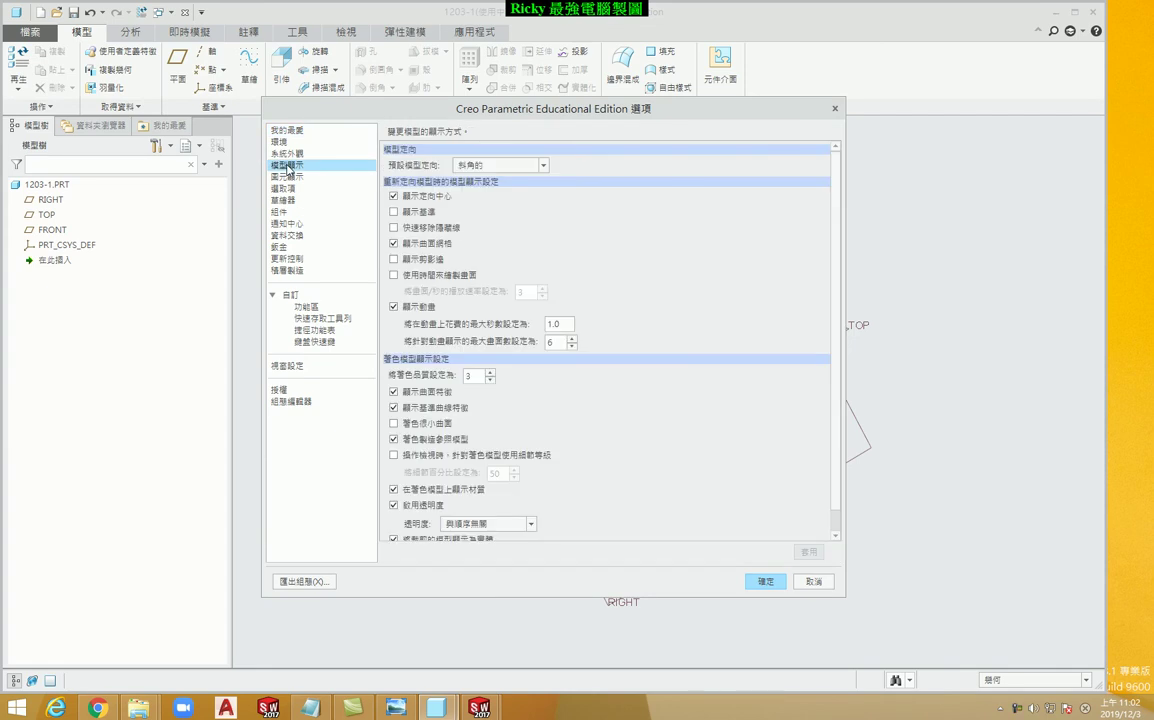
{"action": "left_click", "coordinate": [395, 212]}
{"action": "left_click", "coordinate": [765, 581]}
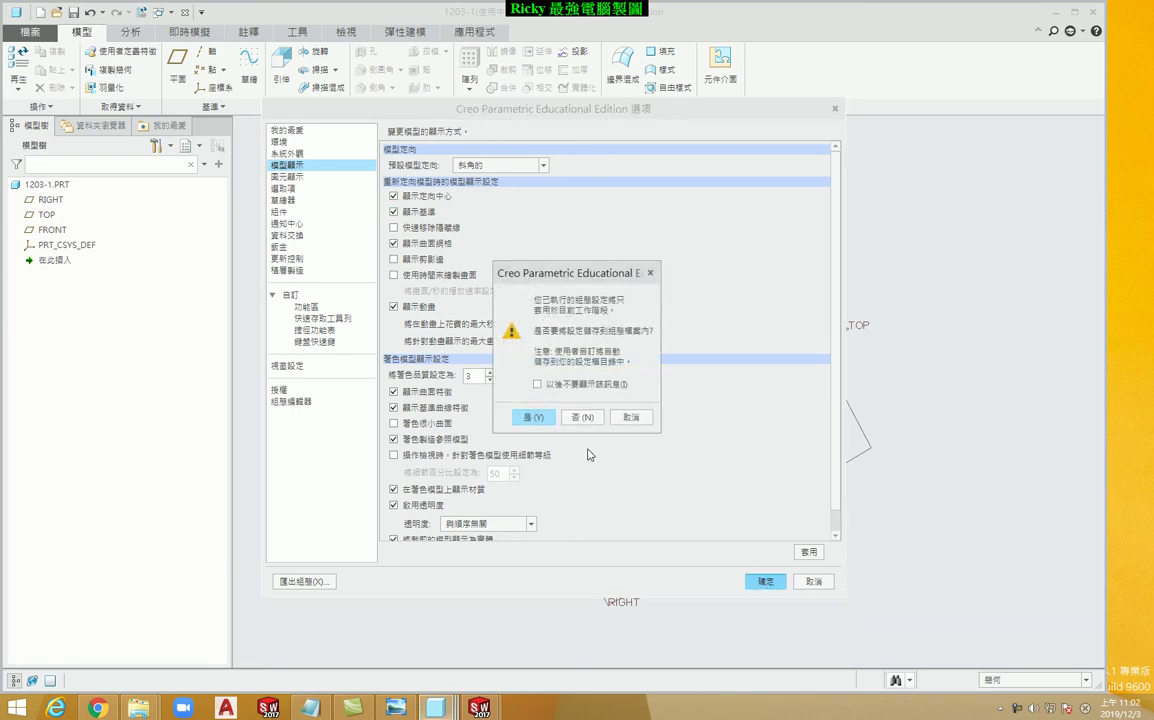
{"action": "key", "text": "Return"}
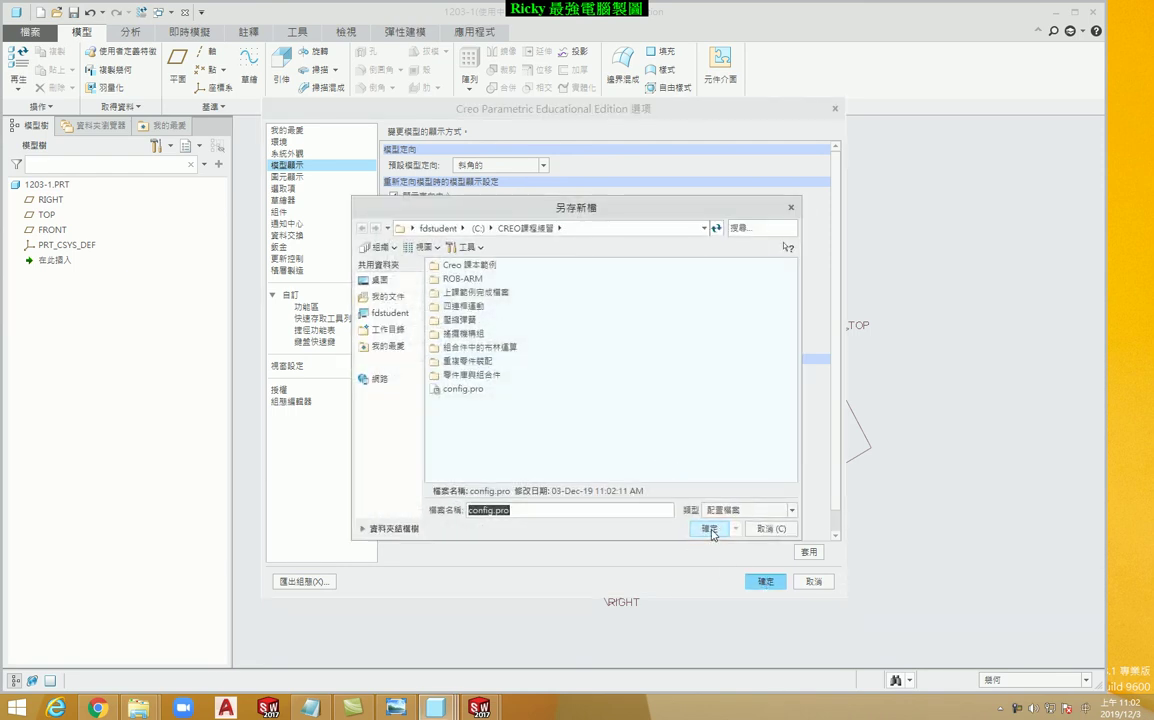
{"action": "left_click", "coordinate": [712, 533]}
{"action": "mouse_move", "coordinate": [526, 357]}
{"action": "middle_mouse_down"}
{"action": "mouse_move", "coordinate": [685, 388]}
{"action": "mouse_move", "coordinate": [608, 312]}
{"action": "mouse_move", "coordinate": [714, 343]}
{"action": "mouse_move", "coordinate": [616, 312]}
{"action": "mouse_move", "coordinate": [708, 373]}
{"action": "mouse_move", "coordinate": [677, 376]}
{"action": "mouse_move", "coordinate": [694, 333]}
{"action": "mouse_move", "coordinate": [670, 343]}
{"action": "mouse_move", "coordinate": [675, 373]}
{"action": "mouse_move", "coordinate": [667, 353]}
{"action": "mouse_move", "coordinate": [690, 350]}
{"action": "mouse_move", "coordinate": [657, 358]}
{"action": "mouse_move", "coordinate": [683, 368]}
{"action": "mouse_move", "coordinate": [668, 374]}
{"action": "middle_mouse_up"}
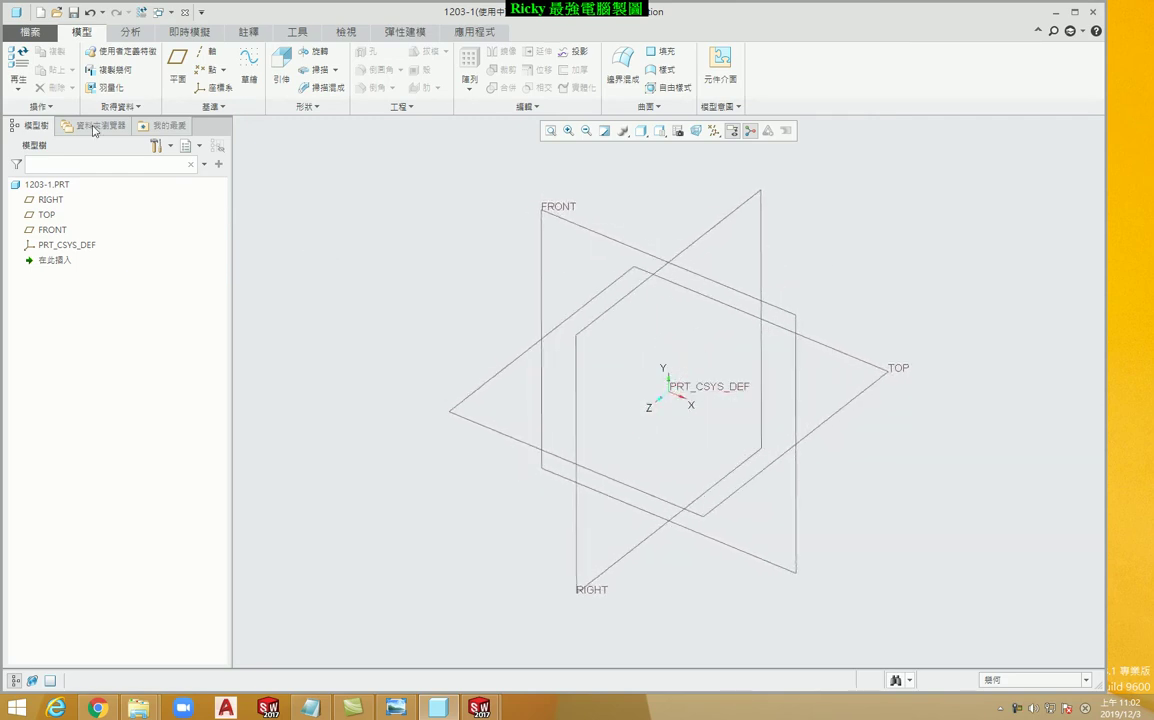
{"action": "left_click", "coordinate": [30, 32]}
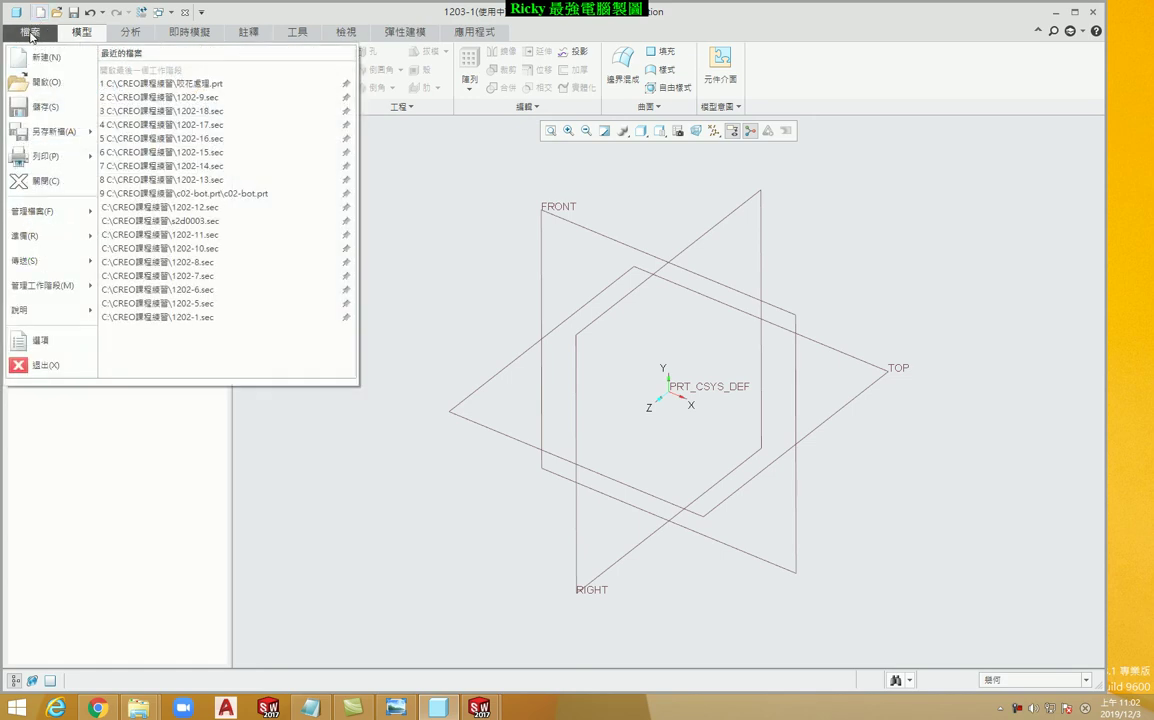
{"action": "left_click", "coordinate": [38, 340]}
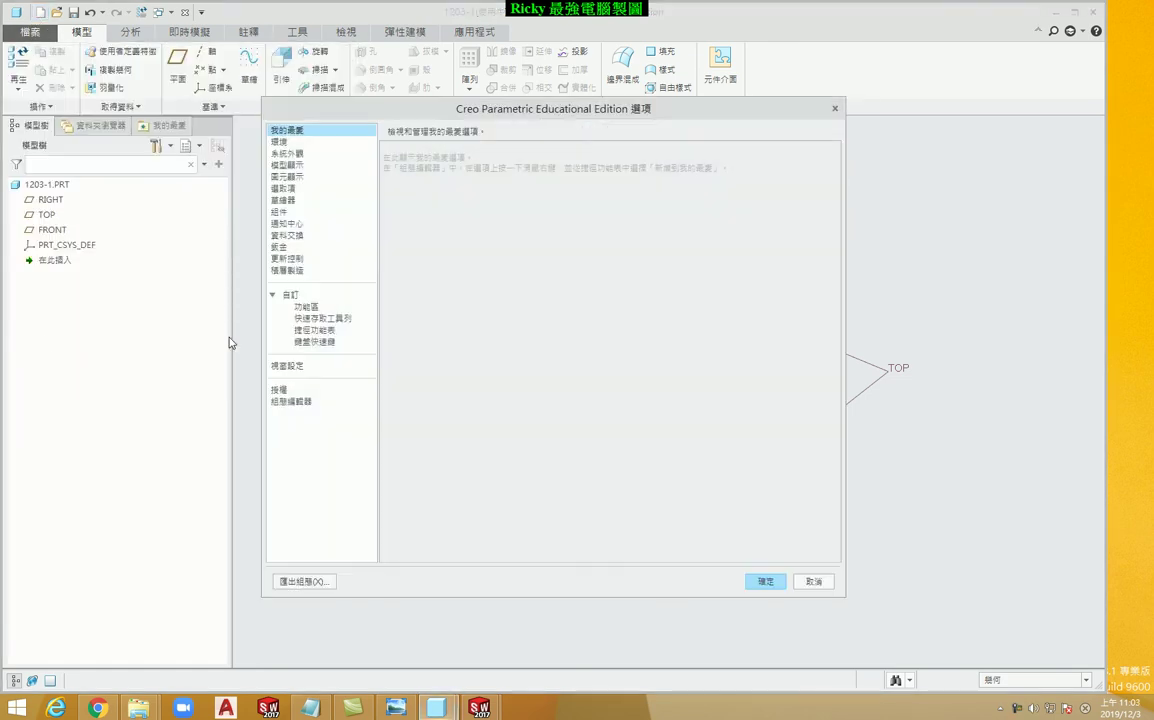
{"action": "left_click", "coordinate": [289, 166]}
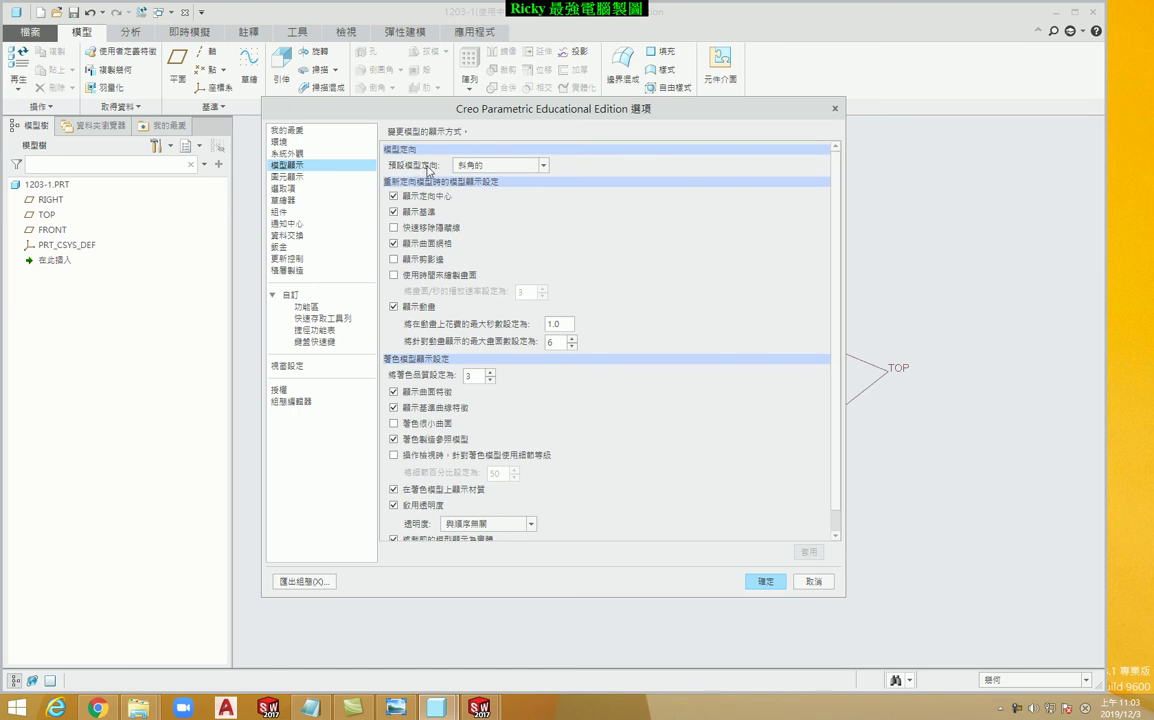
{"action": "left_click", "coordinate": [491, 172]}
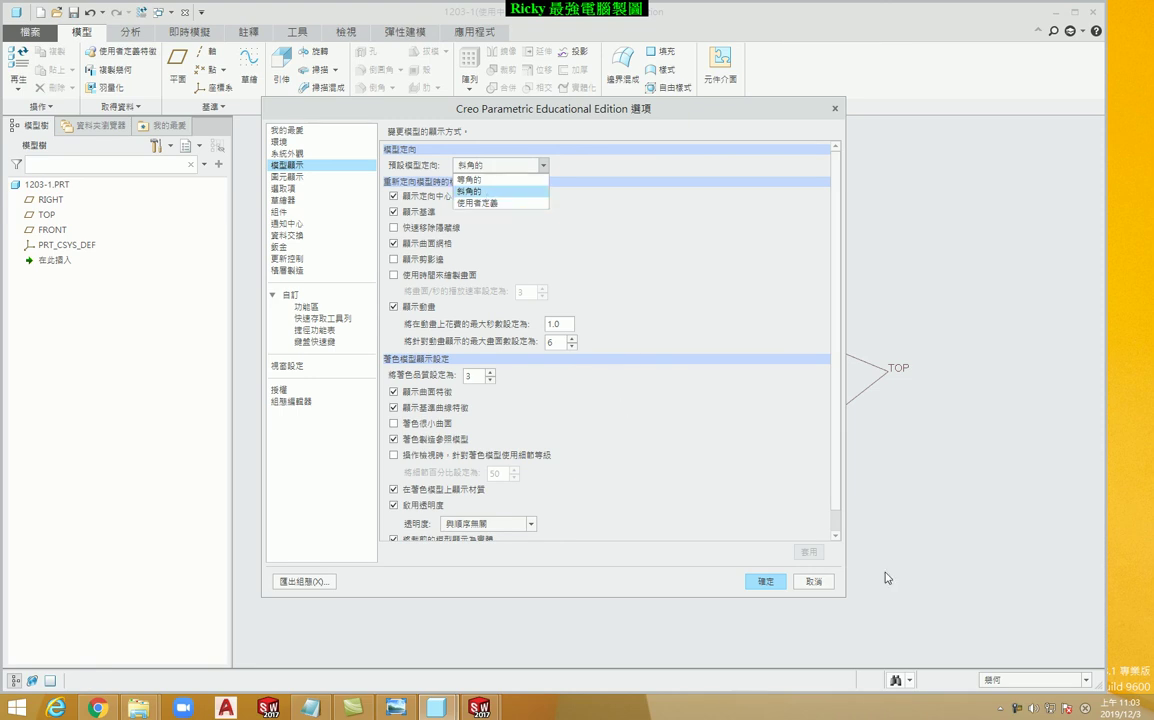
{"action": "left_click", "coordinate": [813, 582]}
{"action": "left_click", "coordinate": [812, 583]}
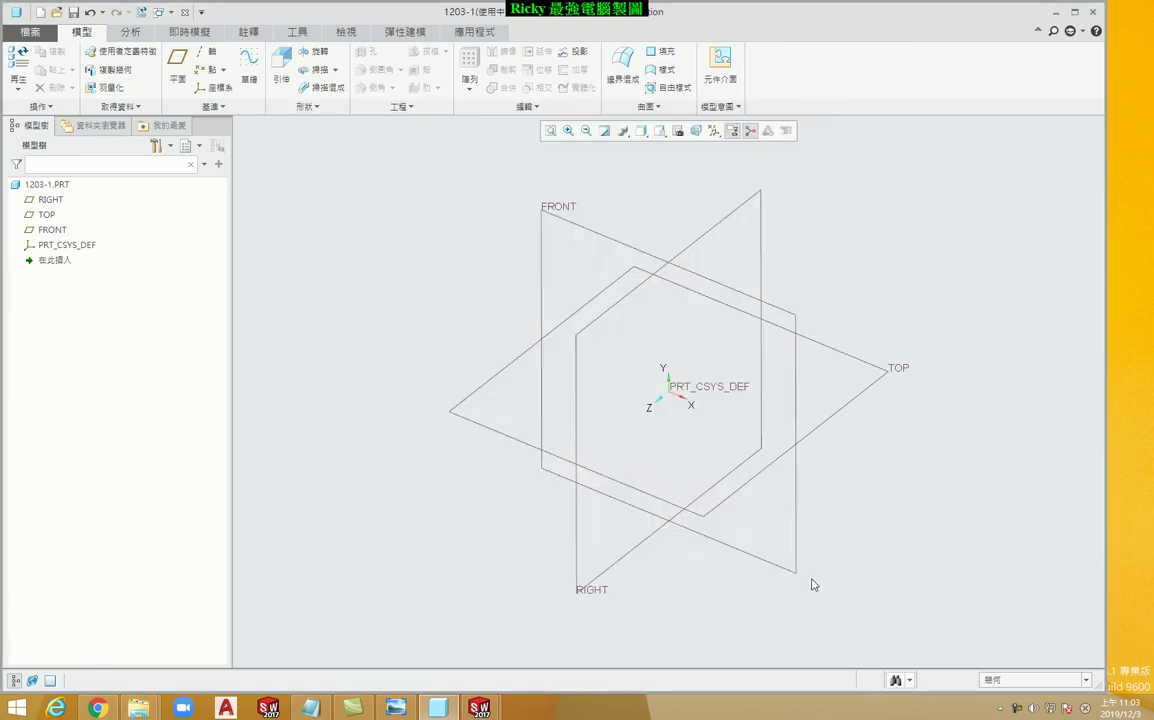
- Narrow the Creo window to expose the desktop and taskbar
{"action": "left_click_drag", "start_coordinate": [5, 215], "coordinate": [329, 347]}
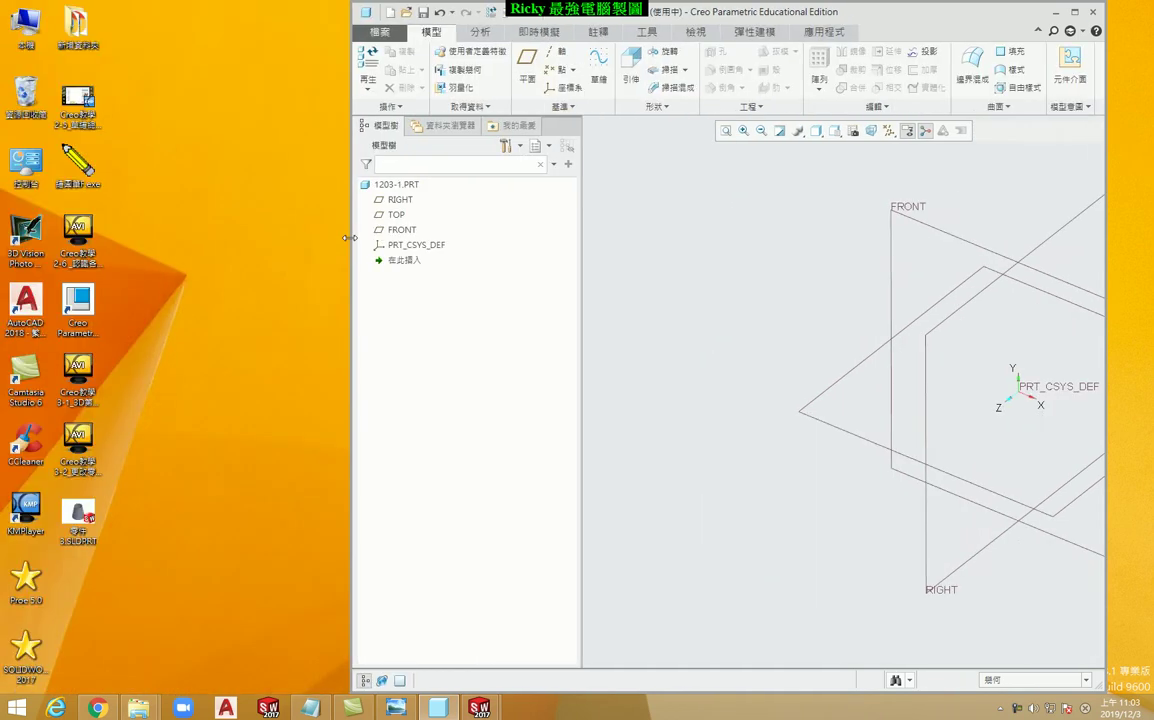
{"action": "left_click", "coordinate": [396, 708]}
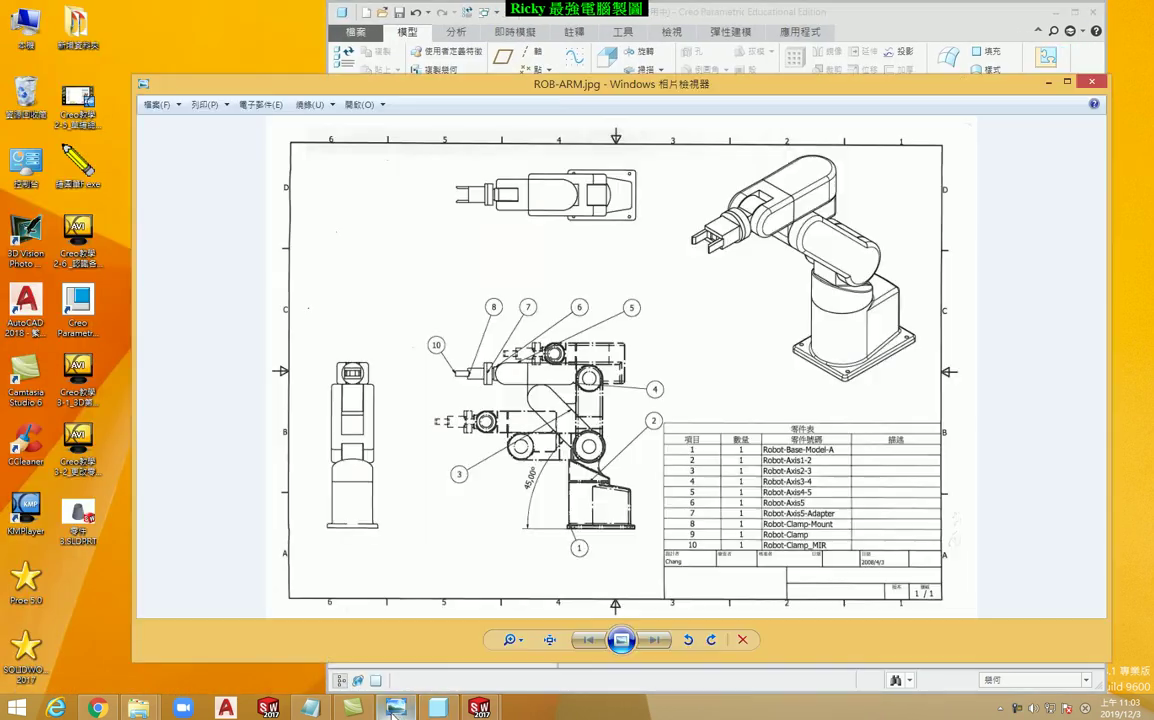
{"action": "left_click", "coordinate": [396, 708]}
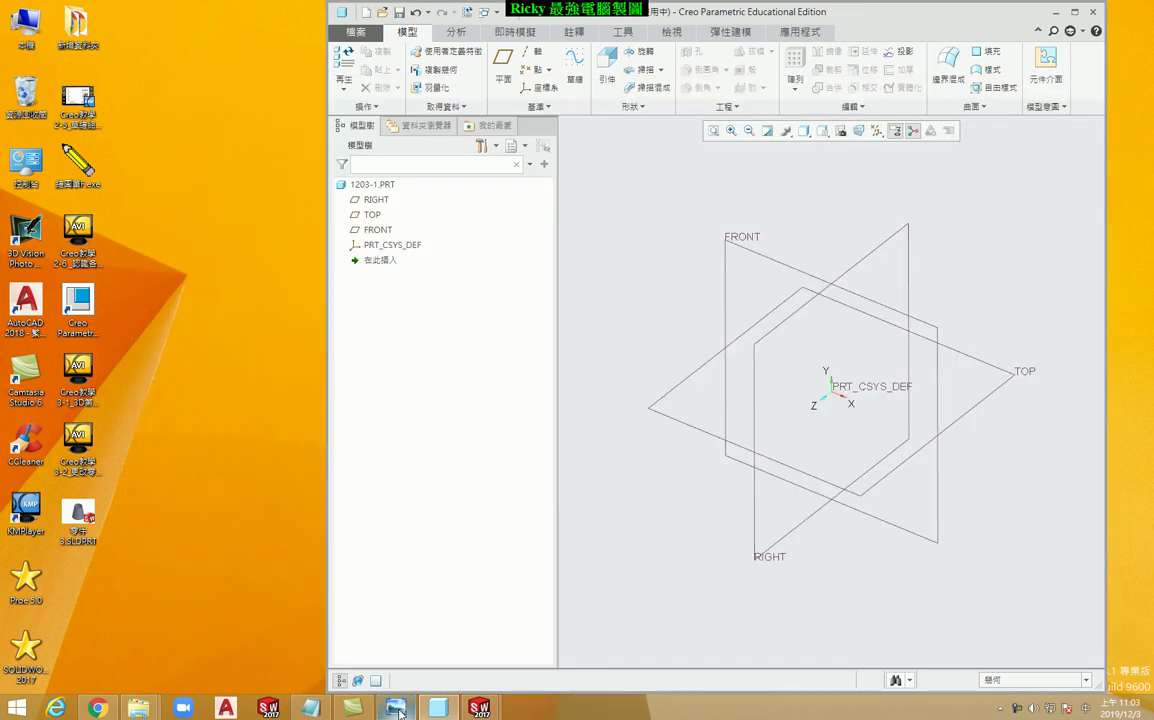
{"action": "left_click", "coordinate": [397, 709]}
{"action": "left_click", "coordinate": [397, 709]}
- Open 第三堂講義掃描檔1.jpg from the CREO第三堂 folder and place the viewer left of Creo
{"action": "left_click", "coordinate": [150, 710]}
{"action": "left_click", "coordinate": [219, 586]}
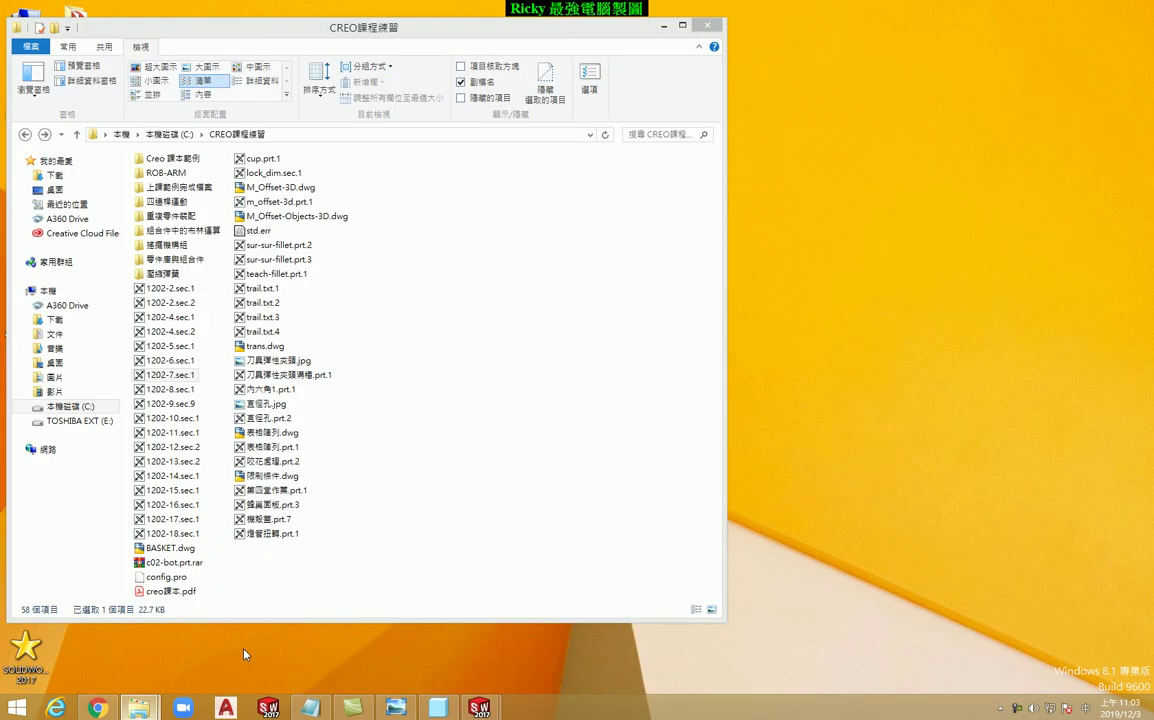
{"action": "mouse_move", "coordinate": [138, 708]}
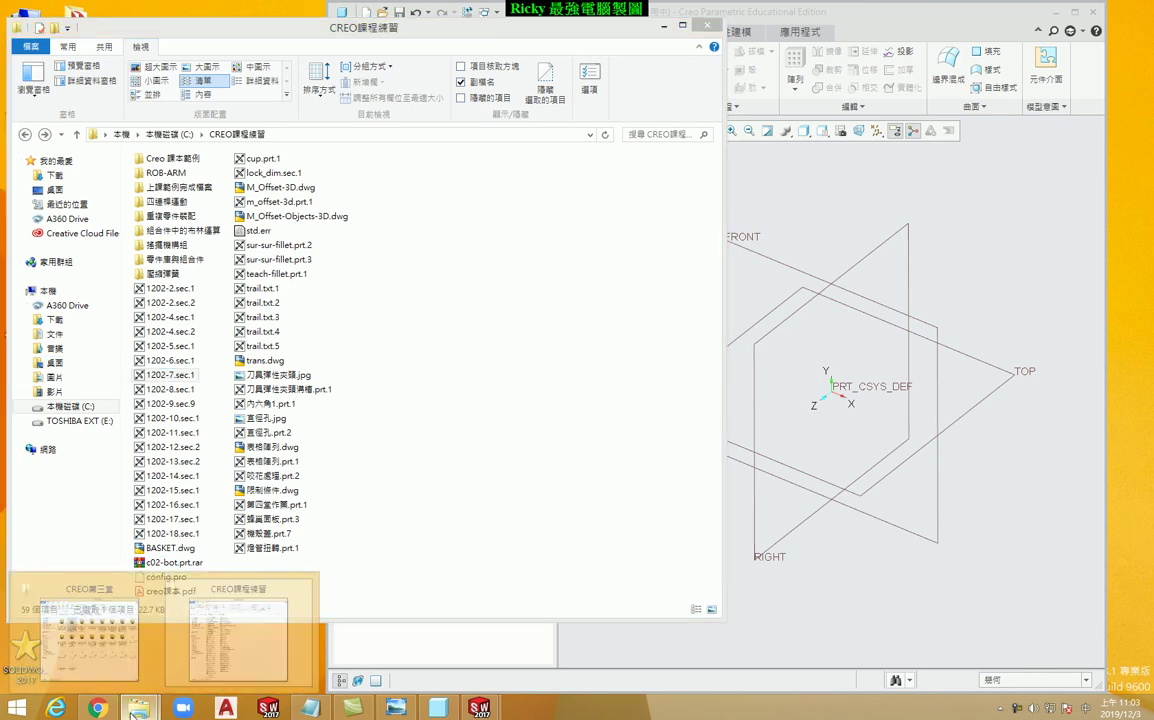
{"action": "left_click", "coordinate": [230, 575]}
{"action": "double_click", "coordinate": [370, 507]}
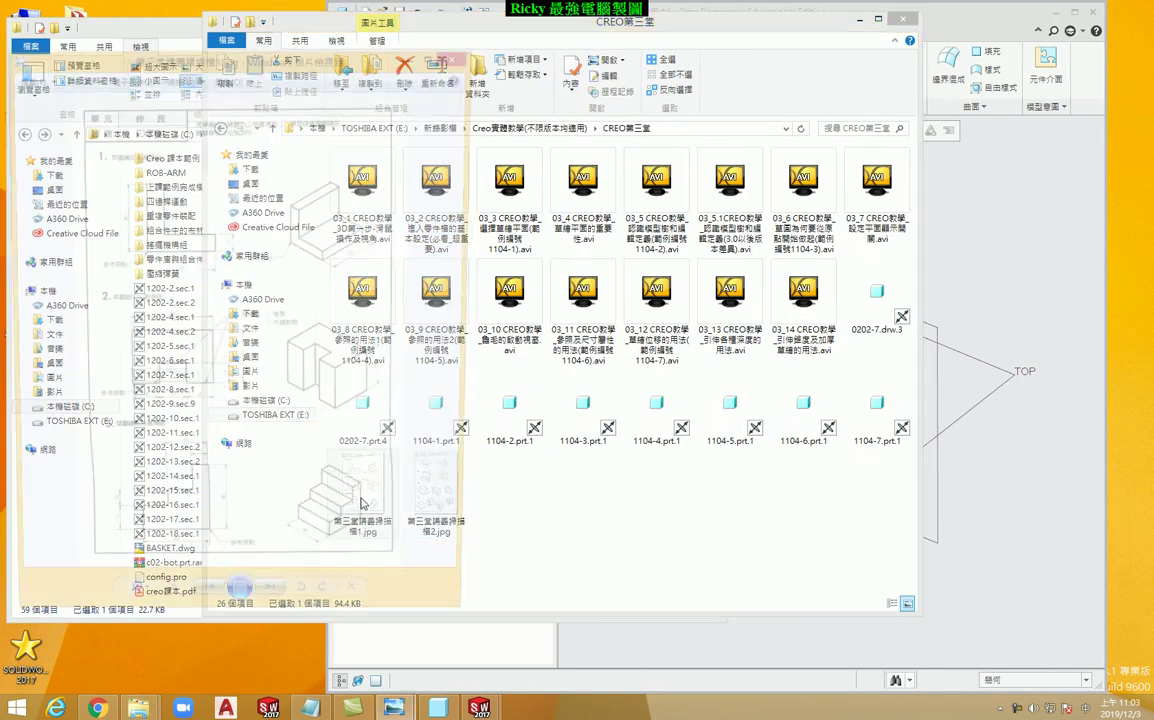
{"action": "left_click", "coordinate": [859, 20]}
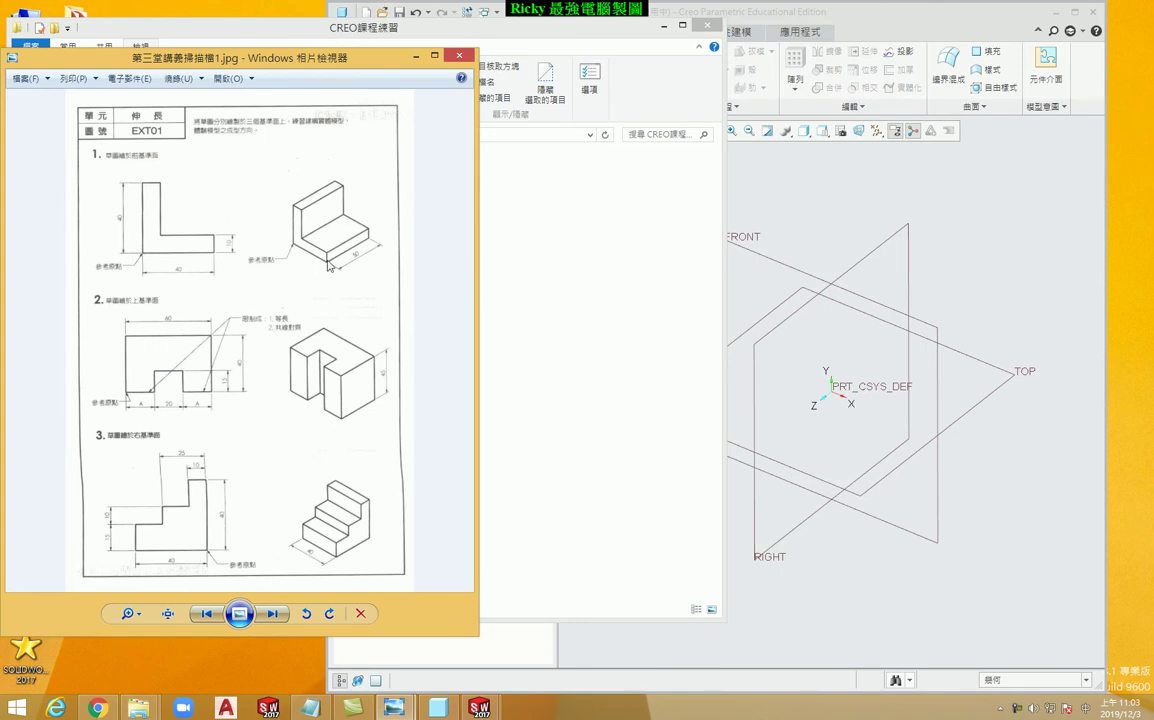
{"action": "left_click_drag", "start_coordinate": [330, 71], "coordinate": [281, 68]}
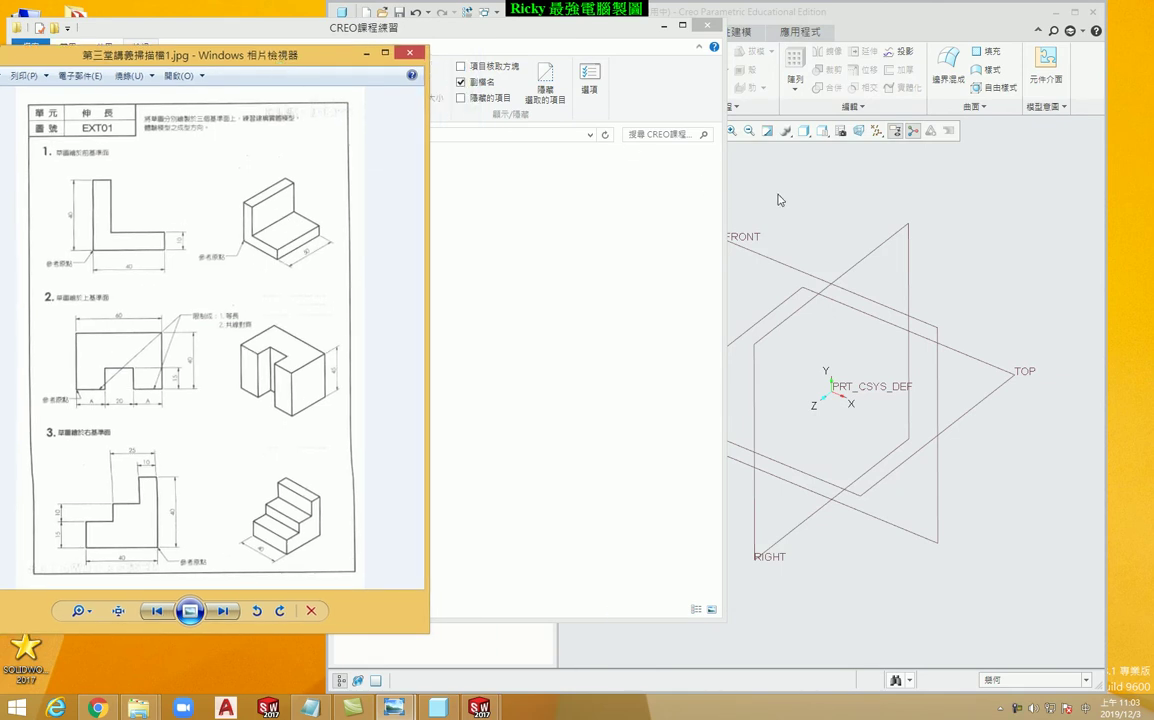
{"action": "left_click", "coordinate": [812, 203]}
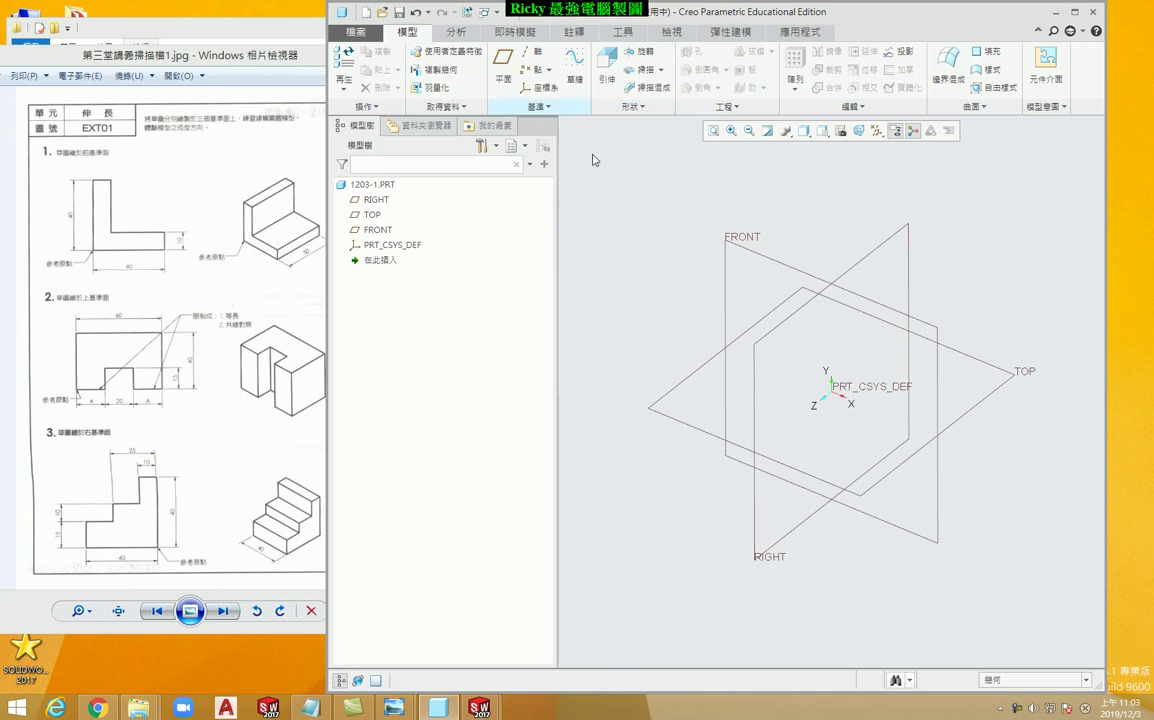
- Start a new sketch on the FRONT datum plane
{"action": "left_click", "coordinate": [577, 79]}
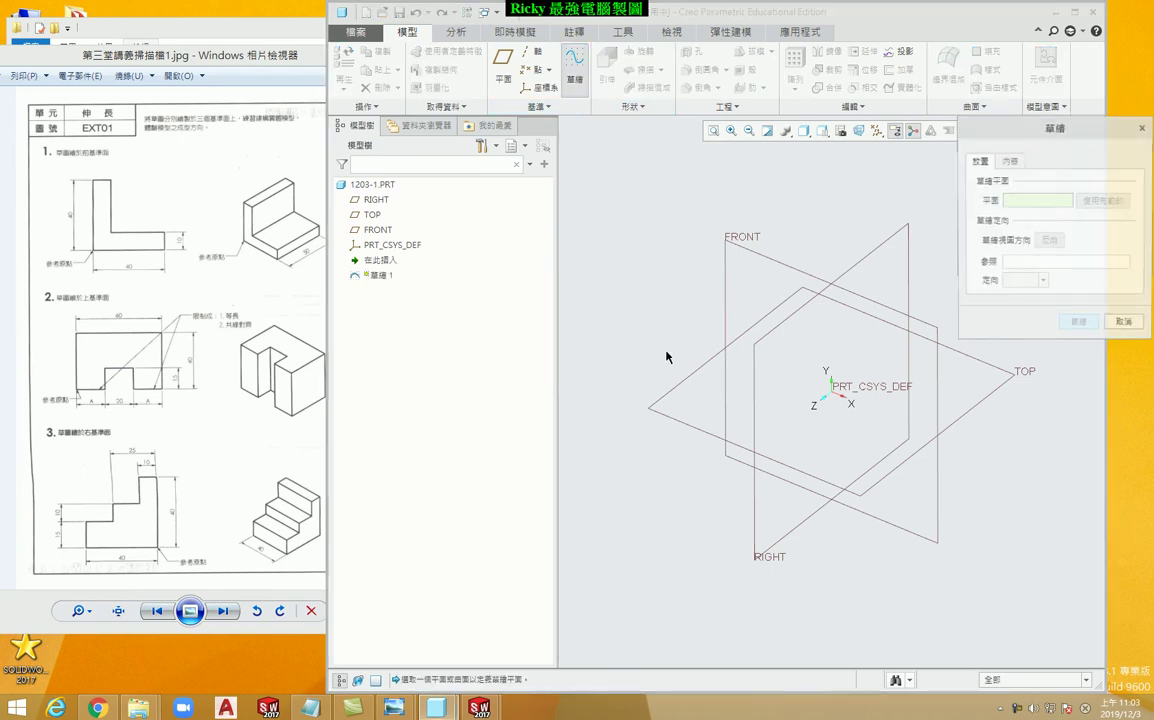
{"action": "left_click", "coordinate": [727, 242]}
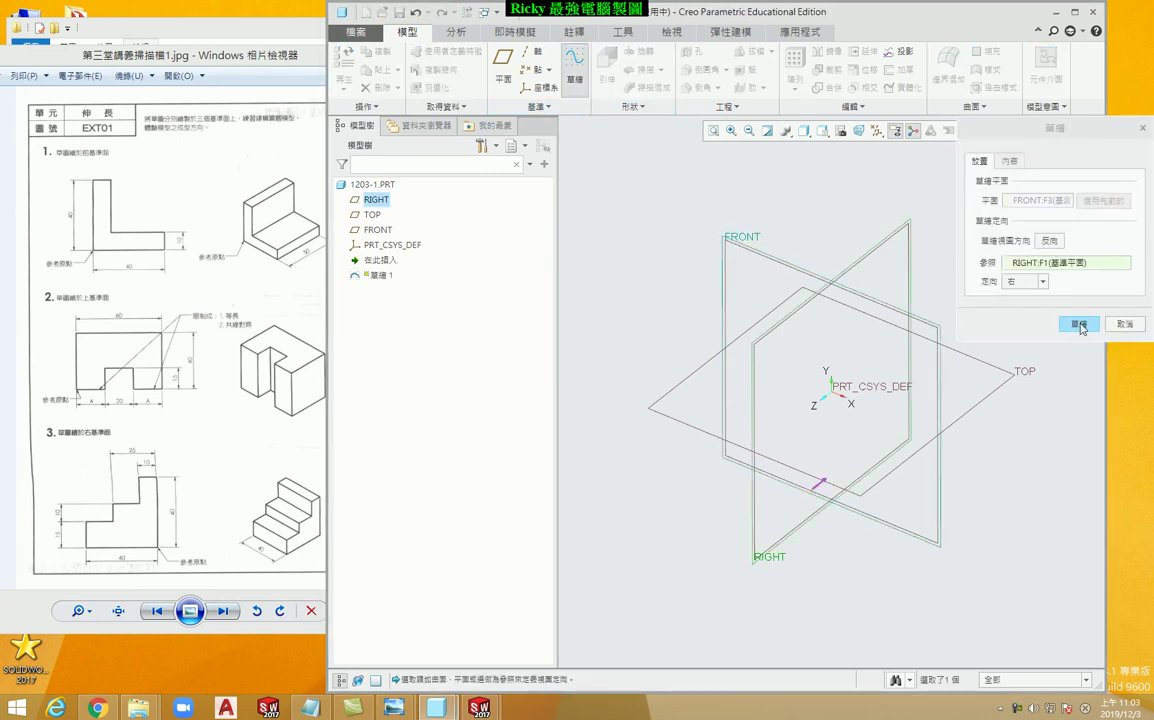
{"action": "left_click", "coordinate": [1079, 325]}
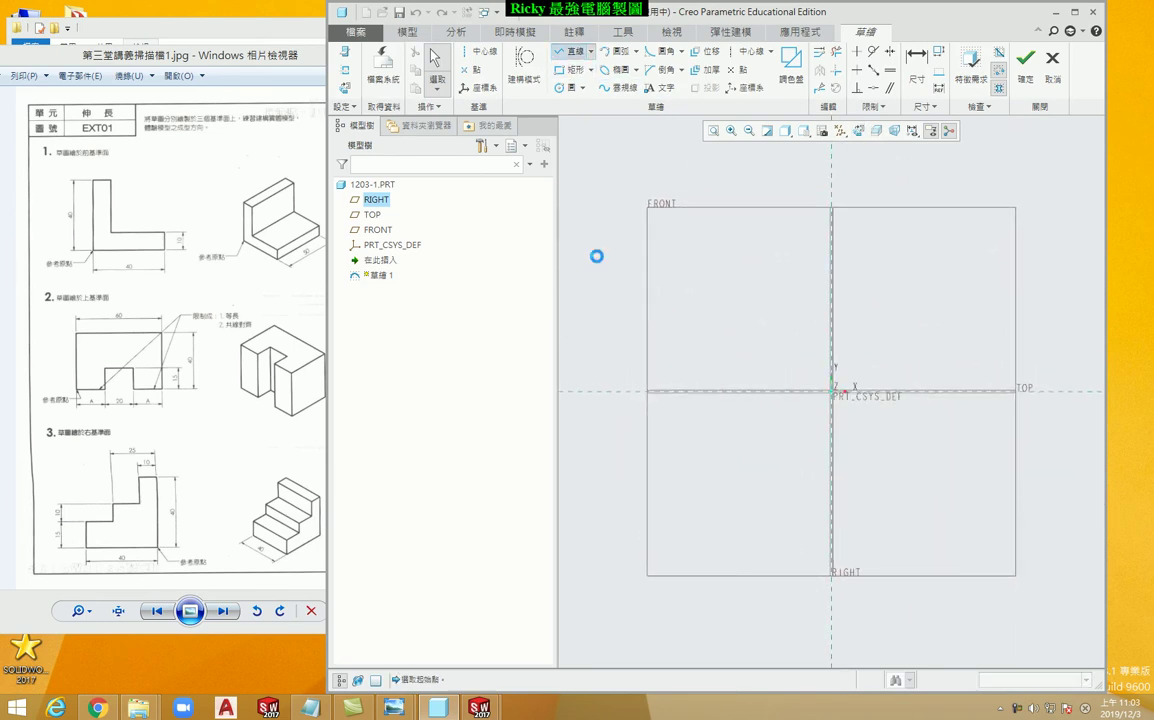
- Draw the closed L-shaped line outline from the origin and finish the sketch
{"action": "left_click", "coordinate": [570, 51]}
{"action": "left_click", "coordinate": [831, 209]}
{"action": "left_click", "coordinate": [833, 391]}
{"action": "left_click", "coordinate": [985, 391]}
{"action": "left_click", "coordinate": [984, 364]}
{"action": "left_click", "coordinate": [872, 369]}
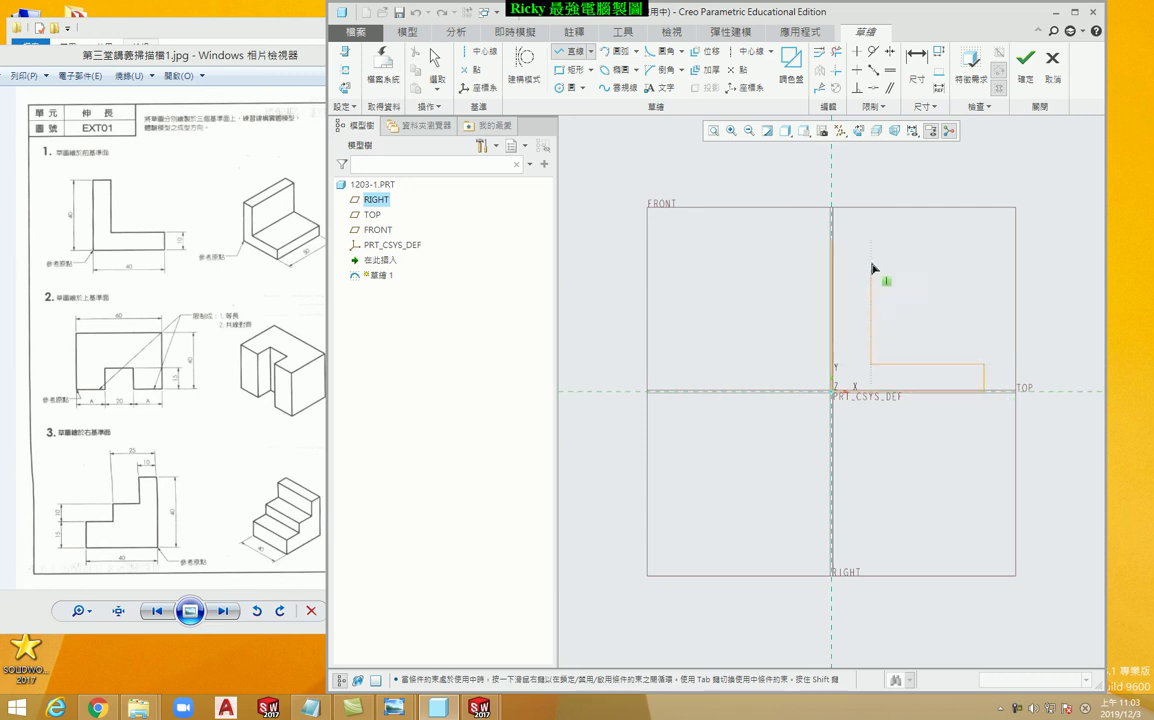
{"action": "left_click", "coordinate": [871, 239]}
{"action": "left_click", "coordinate": [833, 239]}
{"action": "middle_click", "coordinate": [918, 311]}
{"action": "left_click", "coordinate": [1025, 60]}
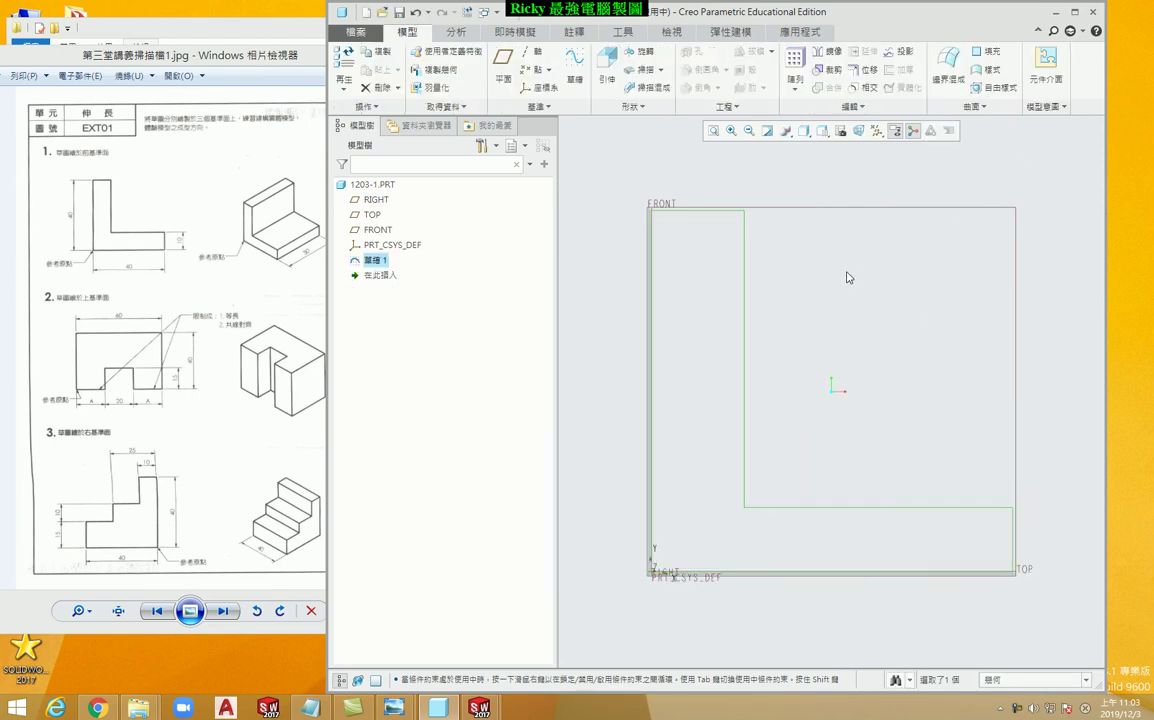
- Extrude the L-shaped sketch as a solid with flipped direction to a depth of 215.90
{"action": "mouse_move", "coordinate": [801, 311]}
{"action": "middle_mouse_down"}
{"action": "mouse_move", "coordinate": [783, 335]}
{"action": "mouse_move", "coordinate": [835, 322]}
{"action": "middle_mouse_up"}
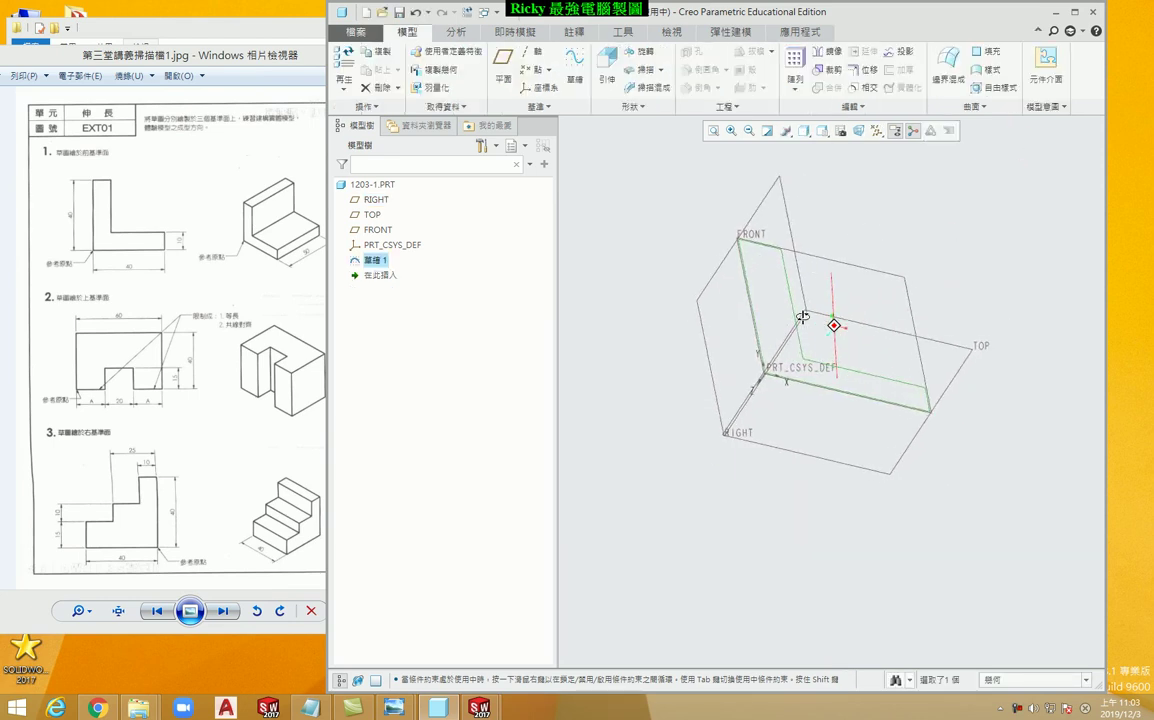
{"action": "left_click", "coordinate": [607, 68]}
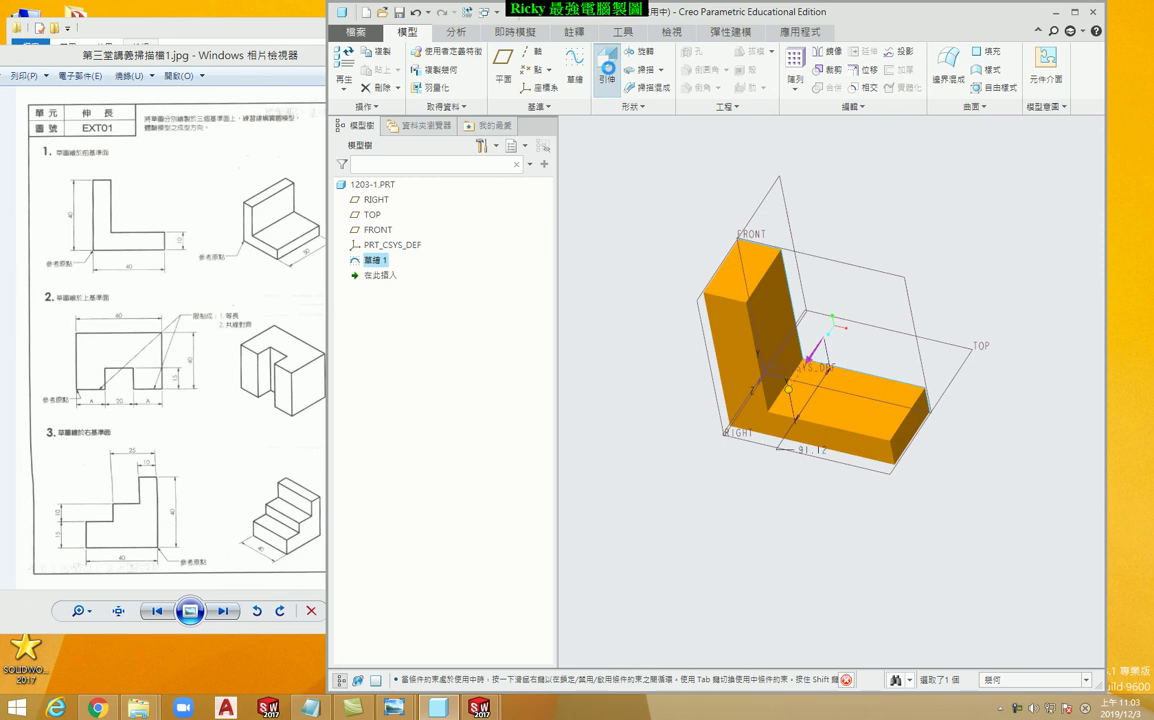
{"action": "left_click", "coordinate": [810, 362]}
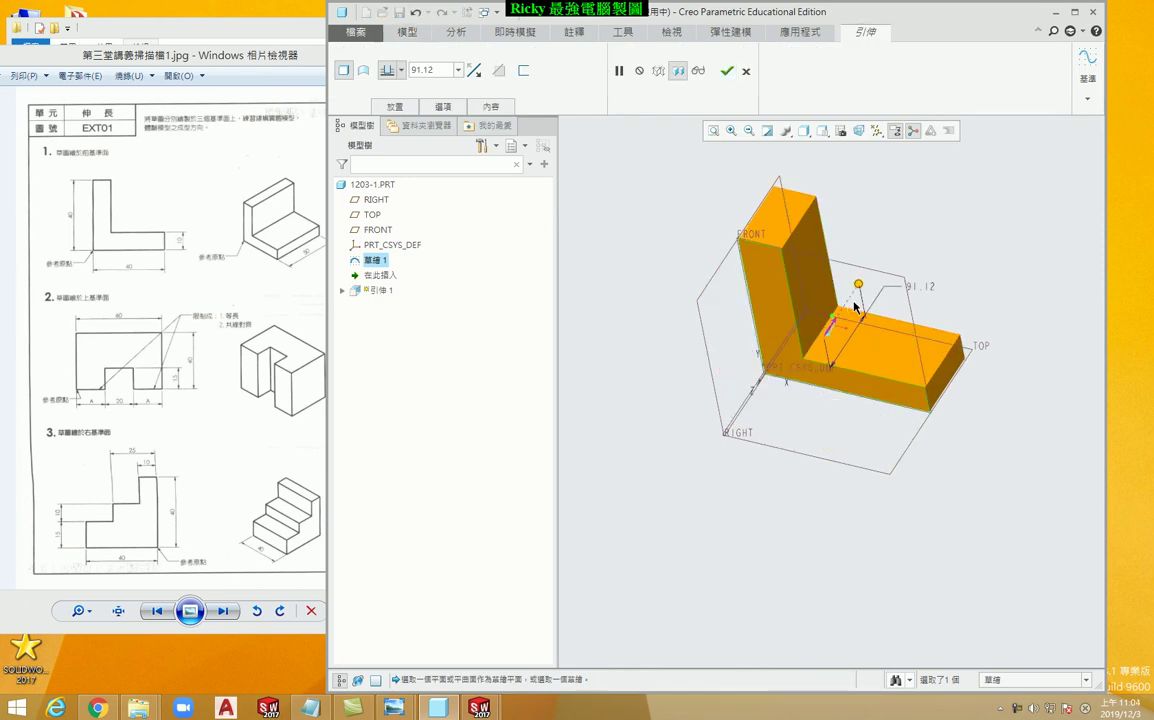
{"action": "left_click", "coordinate": [835, 326]}
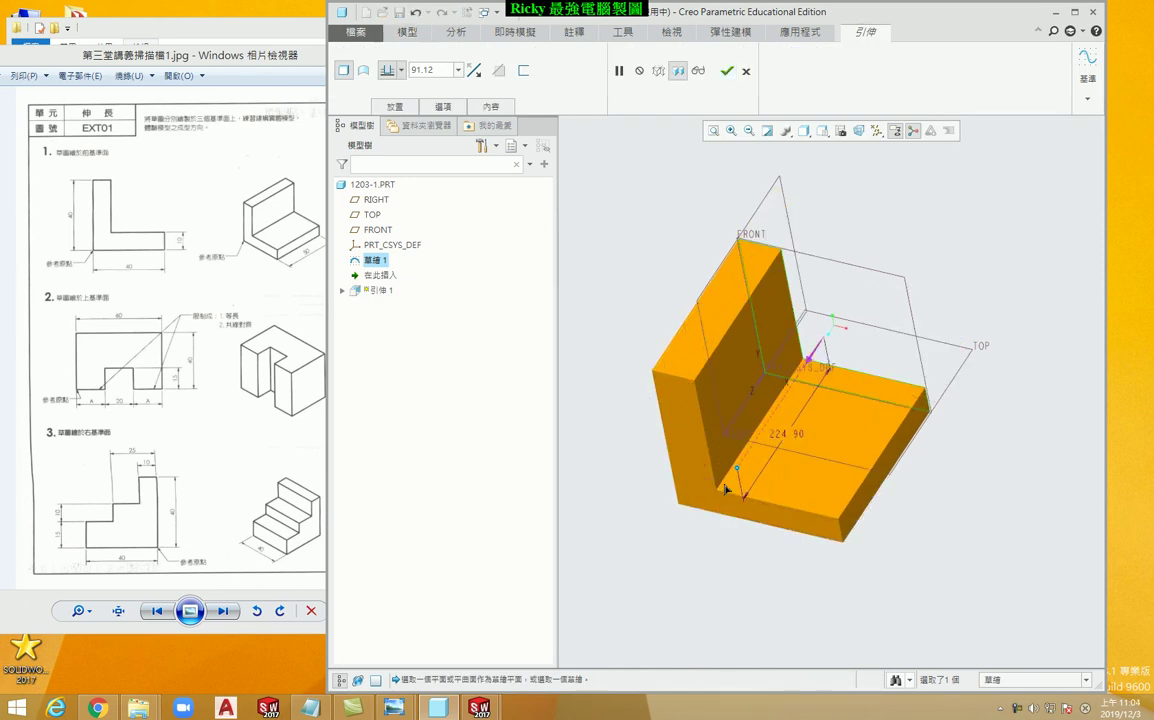
{"action": "left_click_drag", "start_coordinate": [787, 397], "coordinate": [738, 463]}
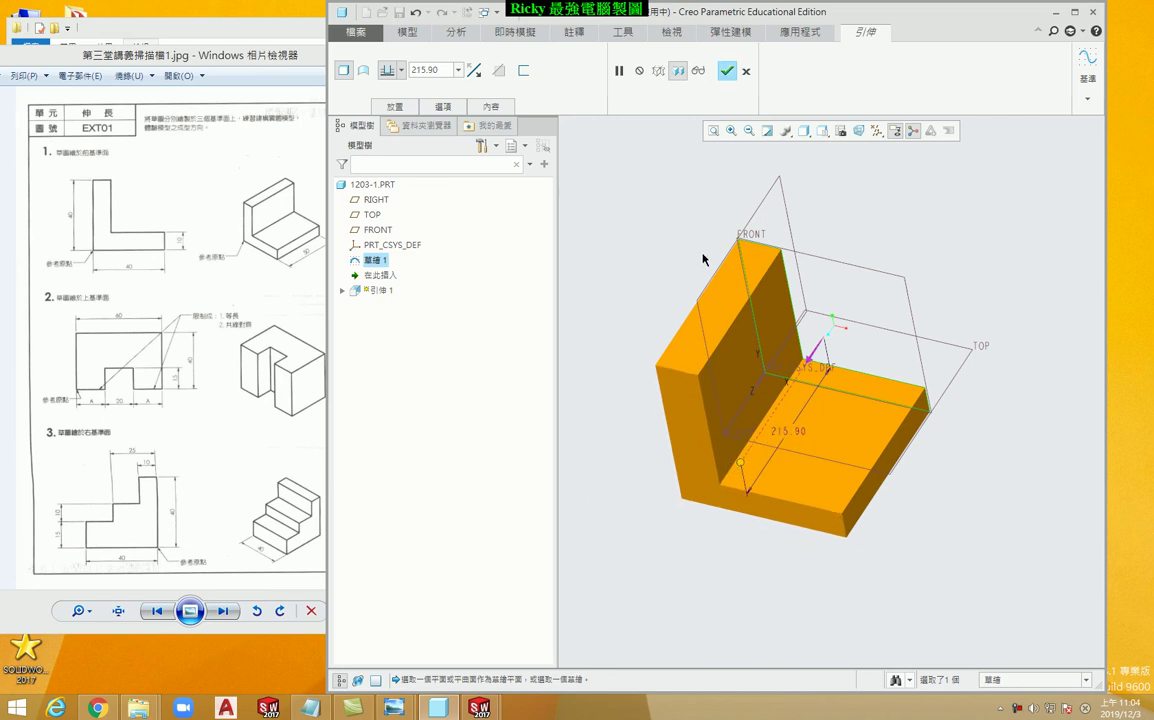
{"action": "left_click", "coordinate": [726, 72]}
{"action": "left_click", "coordinate": [585, 250]}
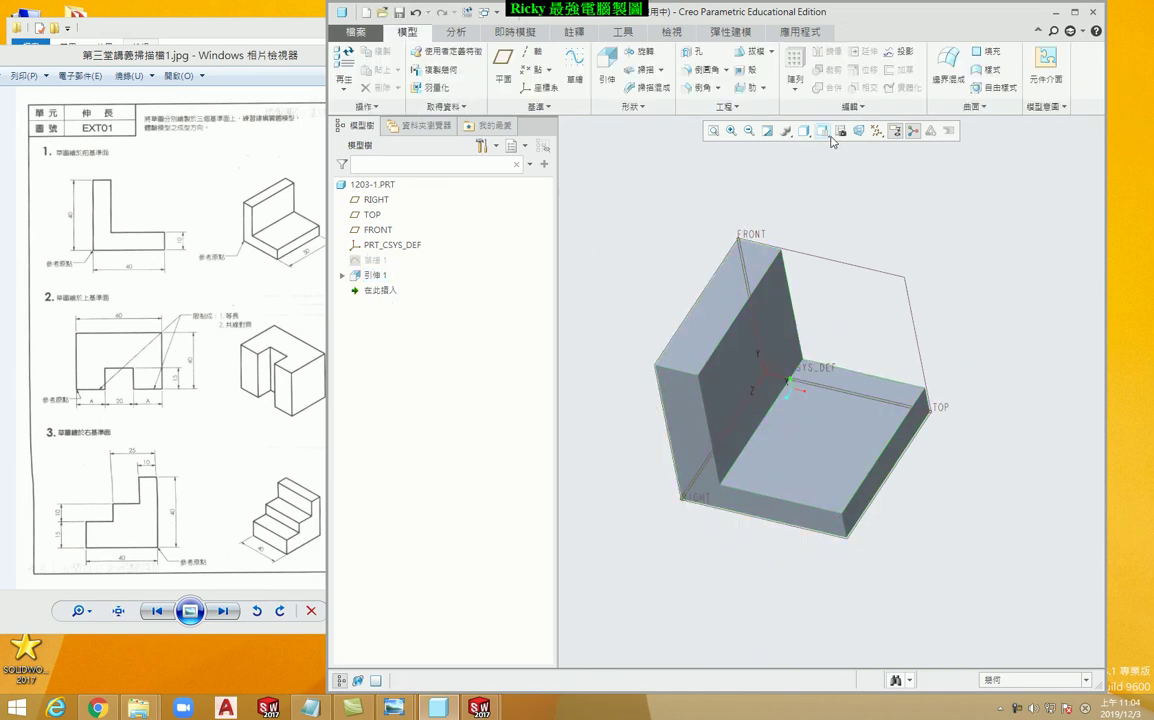
- Snap the block to Standard Orientation, rotate it to compare with the handout, then restore it
{"action": "left_click", "coordinate": [822, 131]}
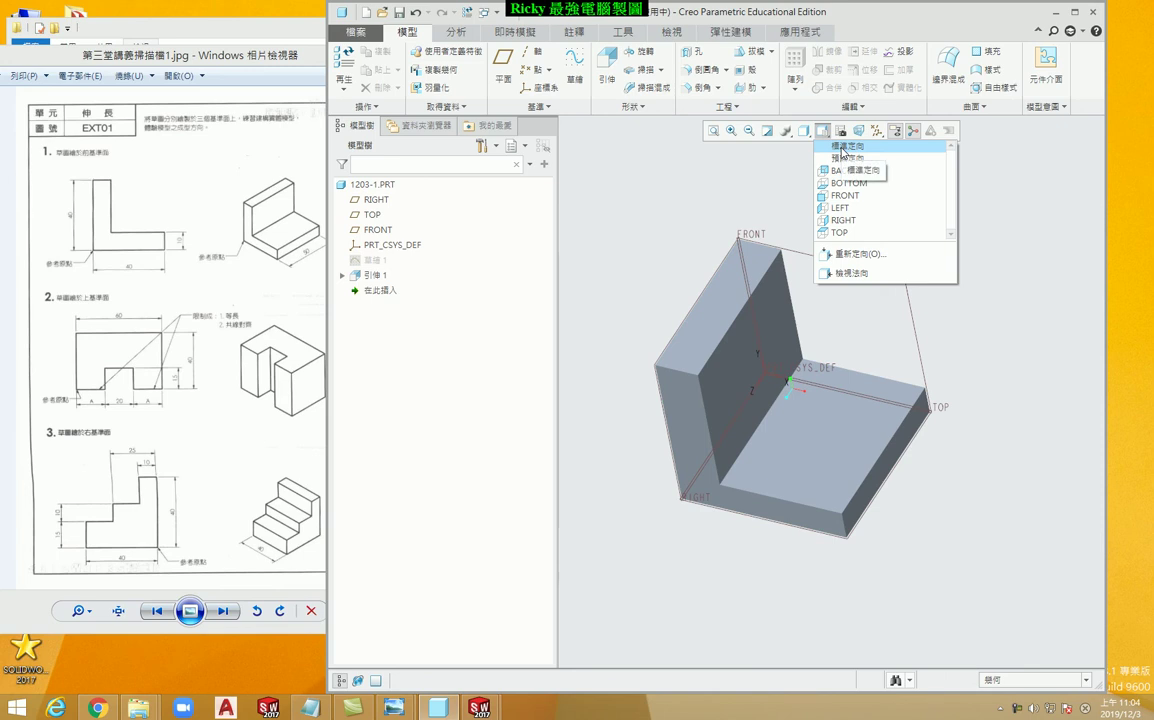
{"action": "left_click", "coordinate": [843, 148]}
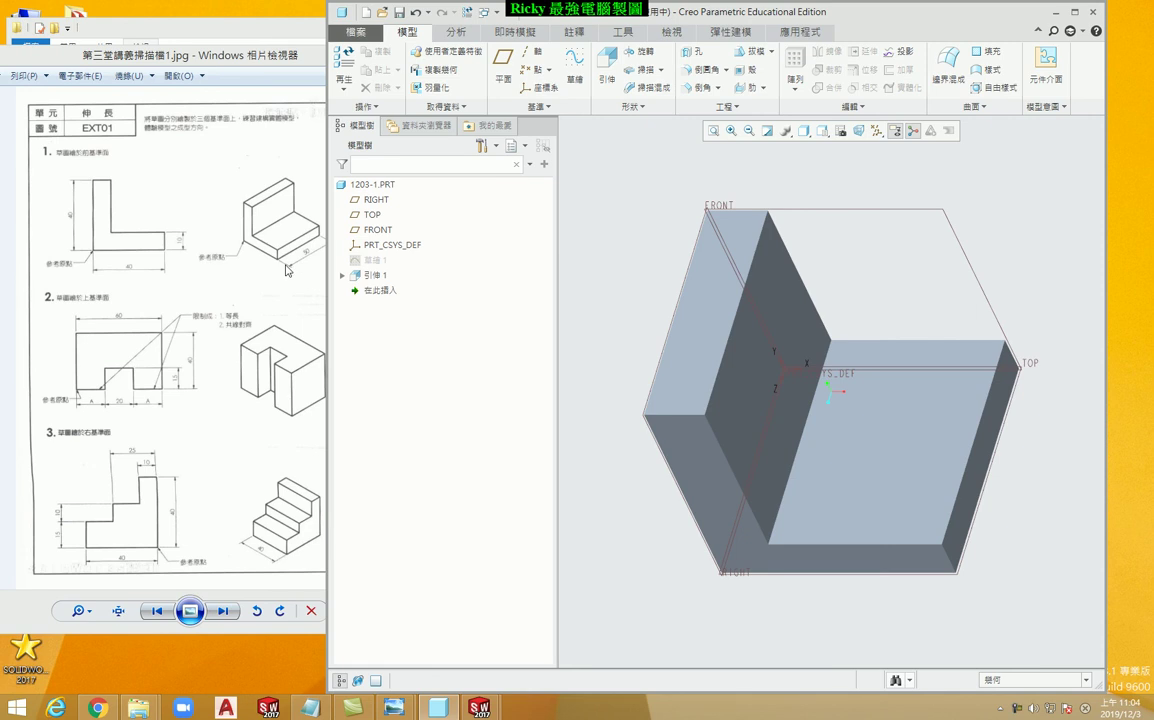
{"action": "mouse_move", "coordinate": [955, 425]}
{"action": "middle_mouse_down"}
{"action": "mouse_move", "coordinate": [904, 386]}
{"action": "mouse_move", "coordinate": [886, 343]}
{"action": "mouse_move", "coordinate": [883, 378]}
{"action": "middle_mouse_up"}
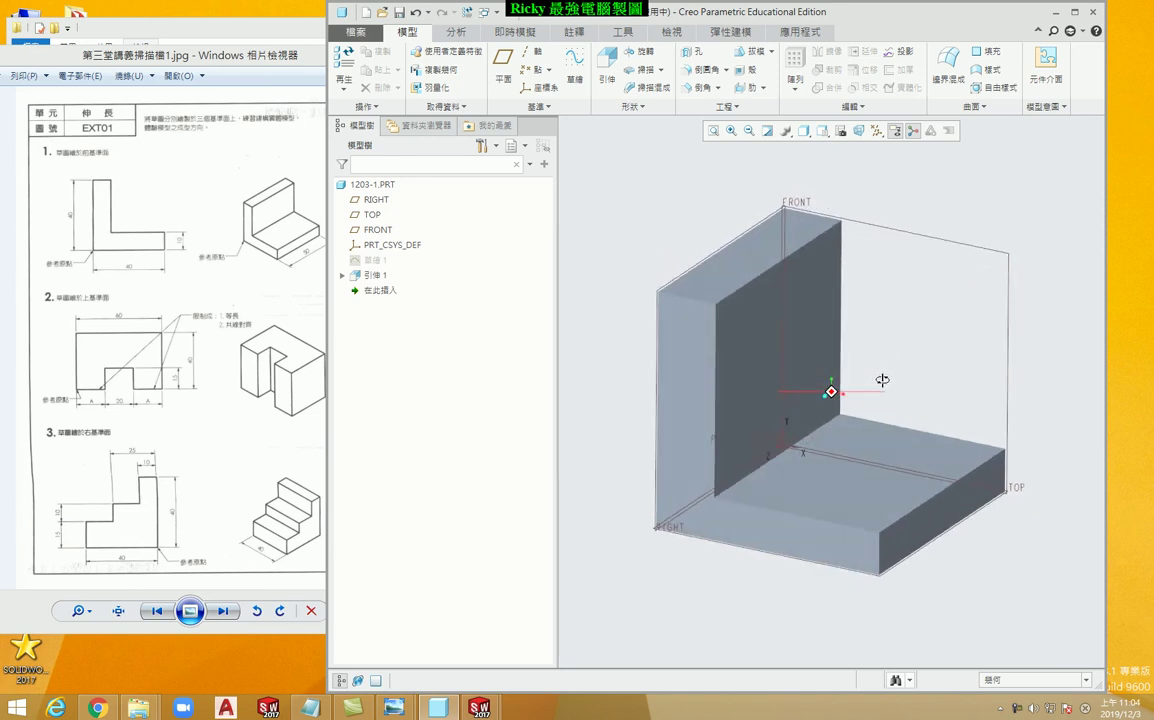
{"action": "left_click", "coordinate": [822, 131]}
{"action": "left_click", "coordinate": [830, 148]}
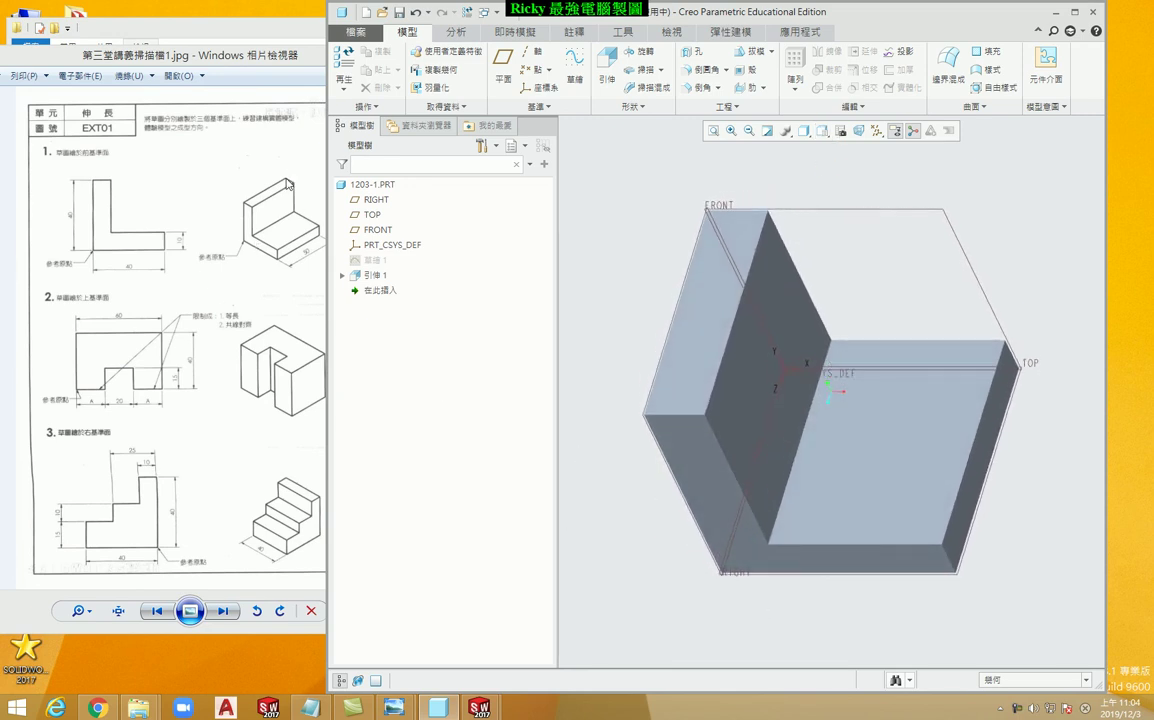
{"action": "left_click", "coordinate": [357, 32]}
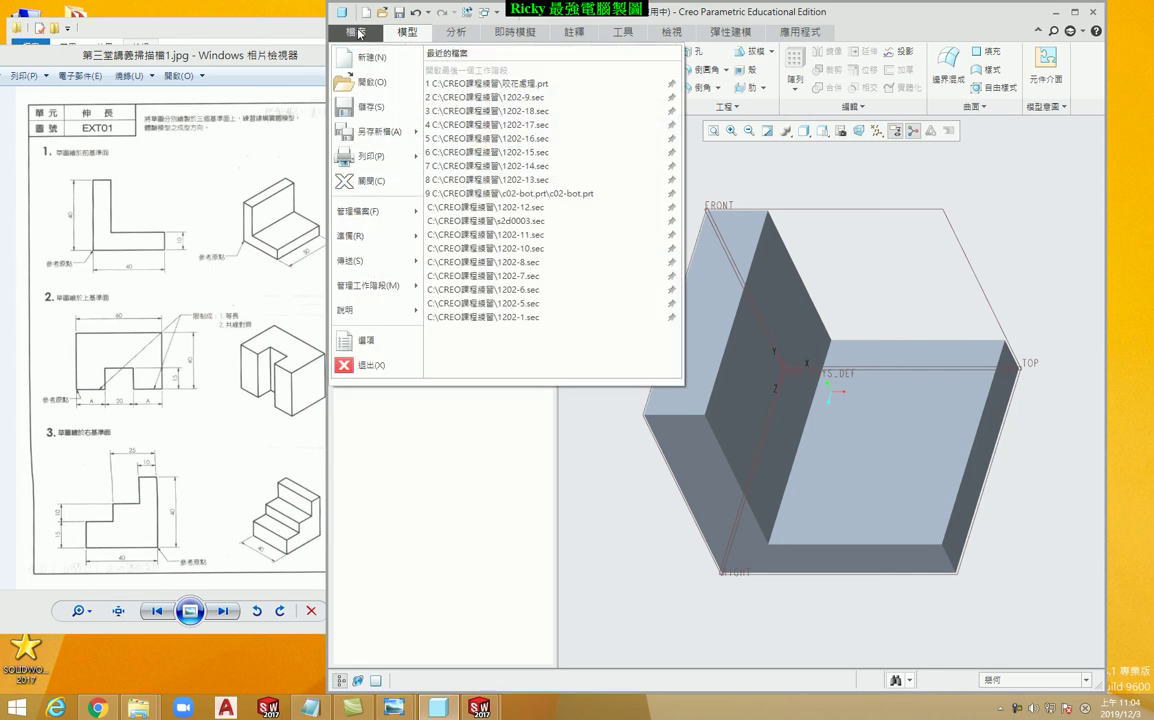
- Set Default model orientation to Isometric (等角的) in Model Display and save it to config.pro
{"action": "left_click", "coordinate": [368, 341]}
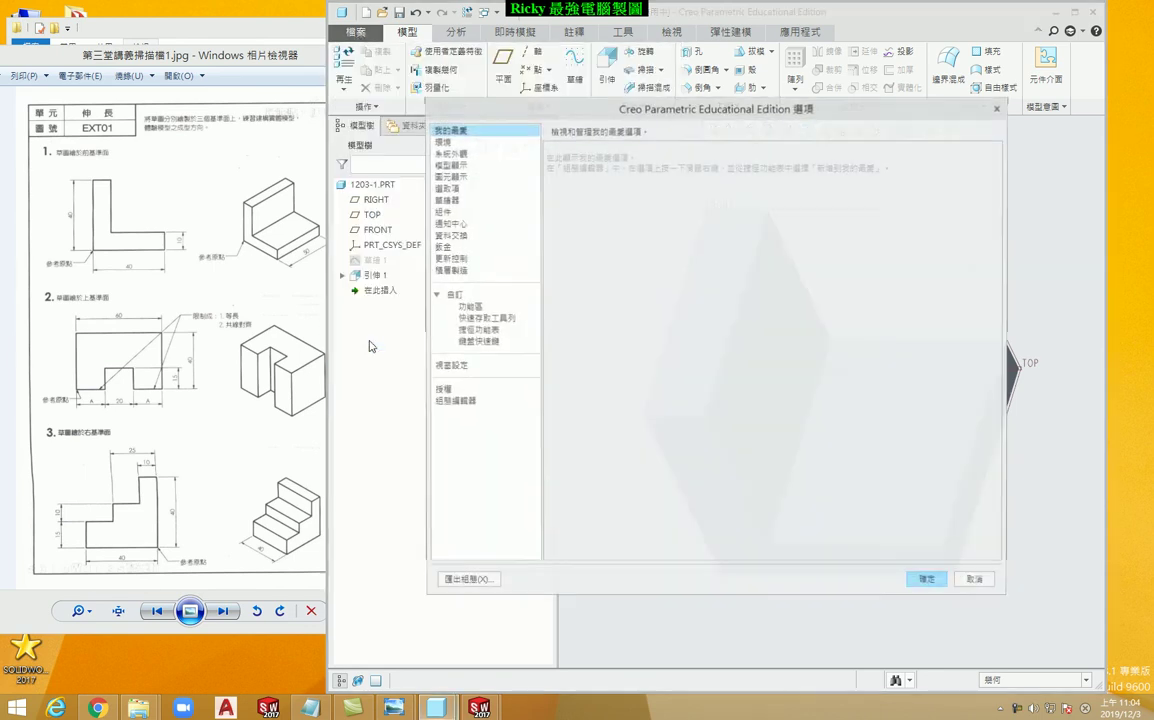
{"action": "left_click", "coordinate": [452, 166]}
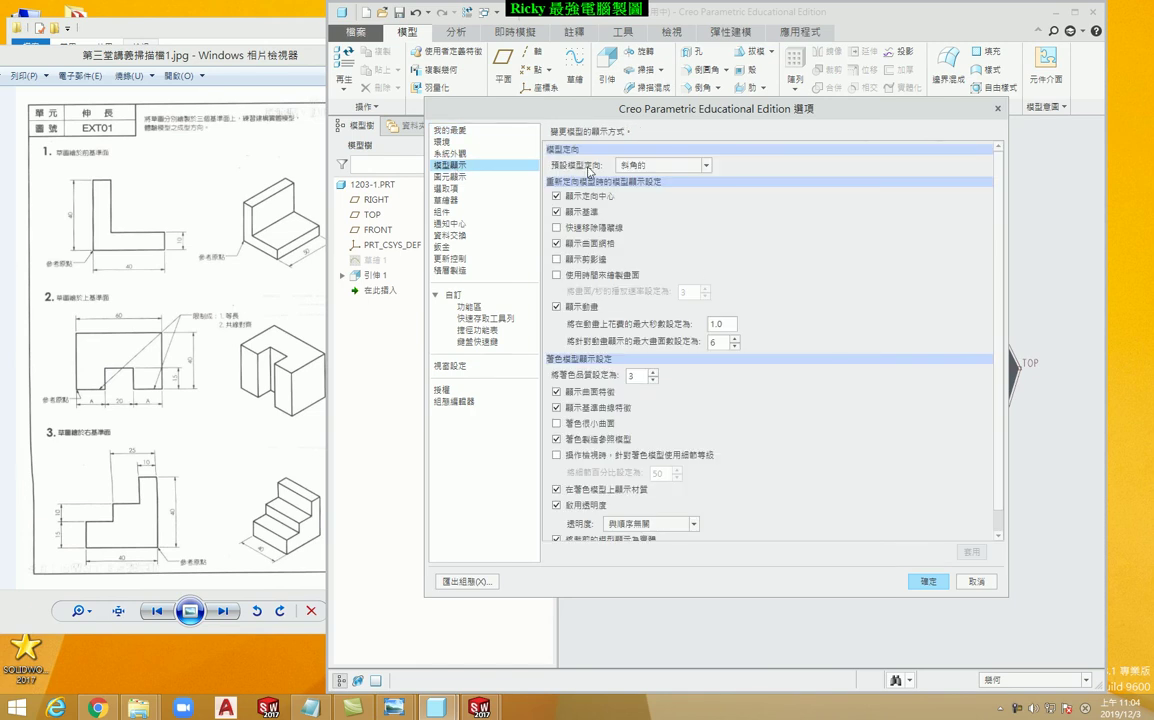
{"action": "left_click", "coordinate": [641, 165]}
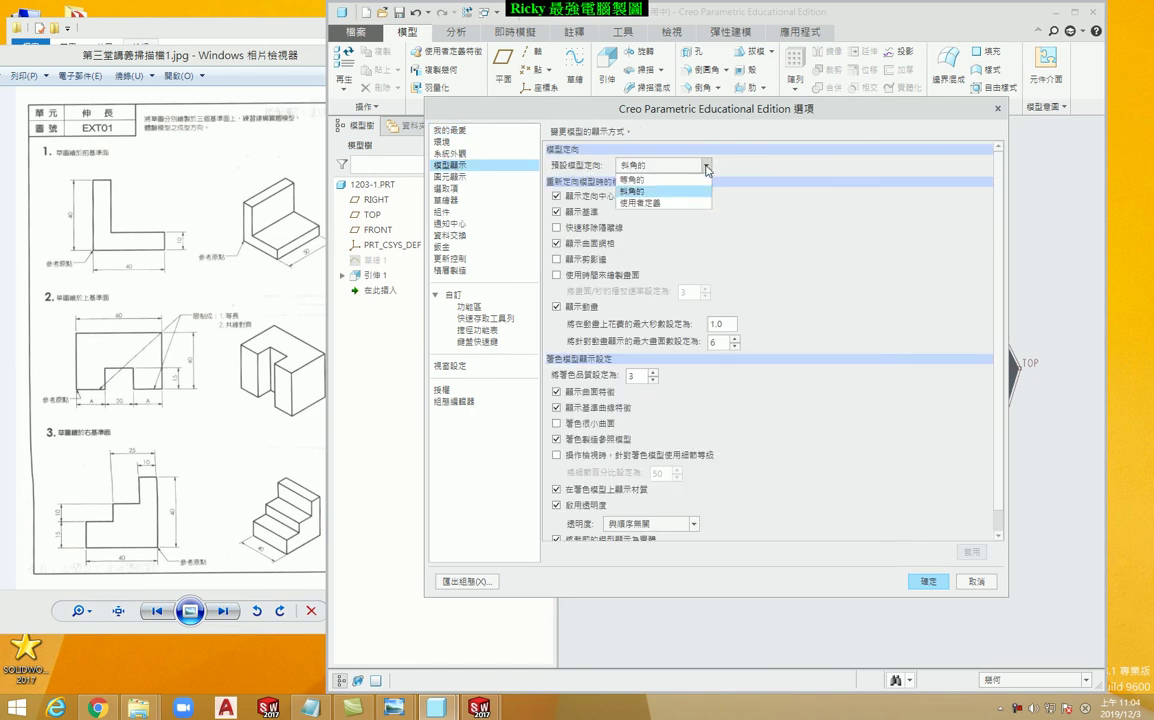
{"action": "left_click", "coordinate": [636, 181]}
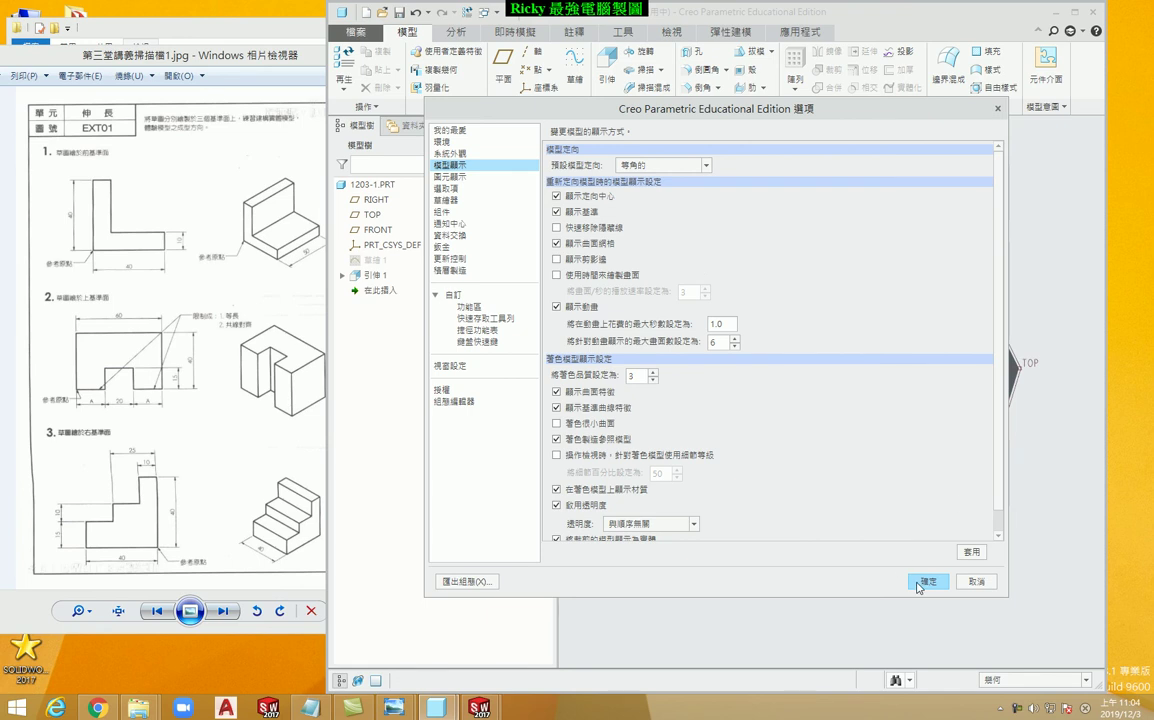
{"action": "left_click", "coordinate": [924, 585]}
{"action": "left_click", "coordinate": [530, 417]}
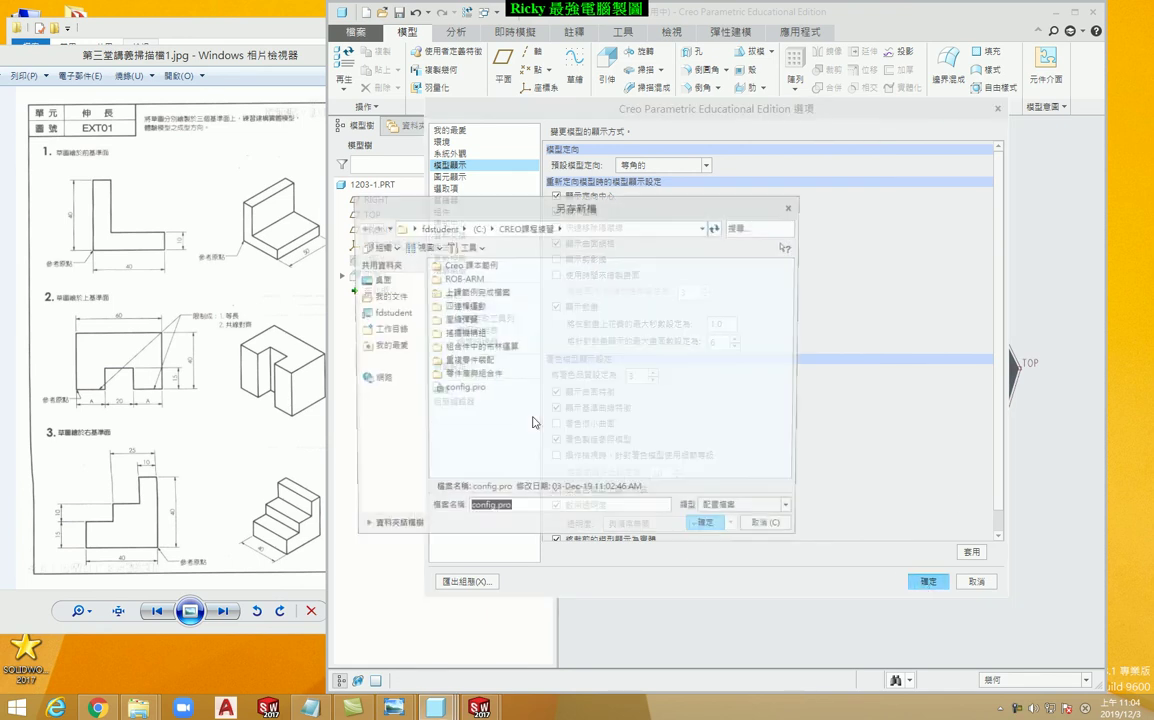
{"action": "left_click", "coordinate": [706, 528]}
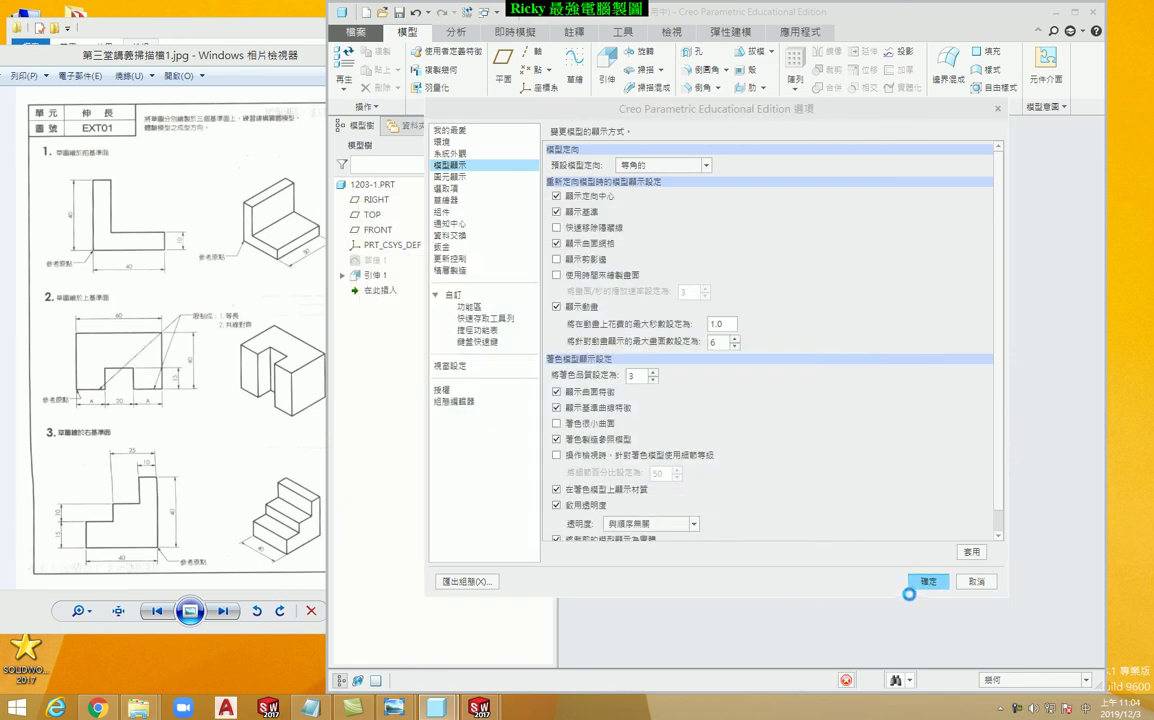
{"action": "left_click", "coordinate": [926, 582]}
{"action": "middle_click_drag", "start_coordinate": [766, 472], "coordinate": [753, 483]}
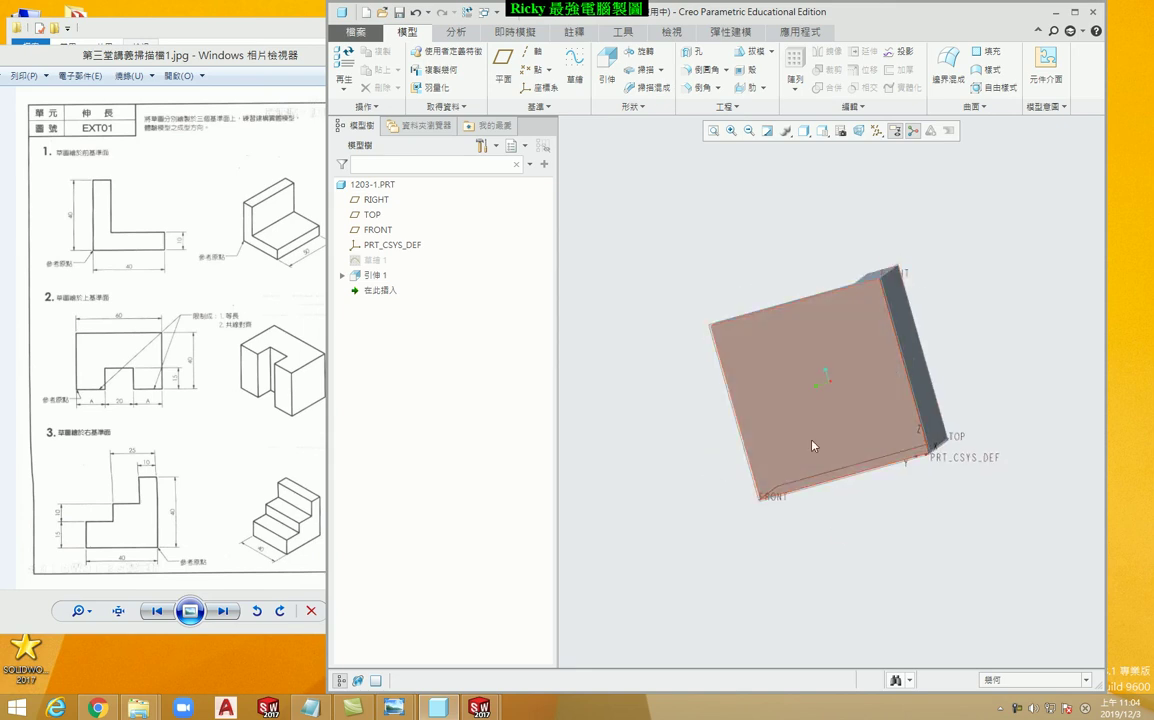
- Show the L-shaped block in the Standard Orientation isometric default view
{"action": "left_click", "coordinate": [822, 131]}
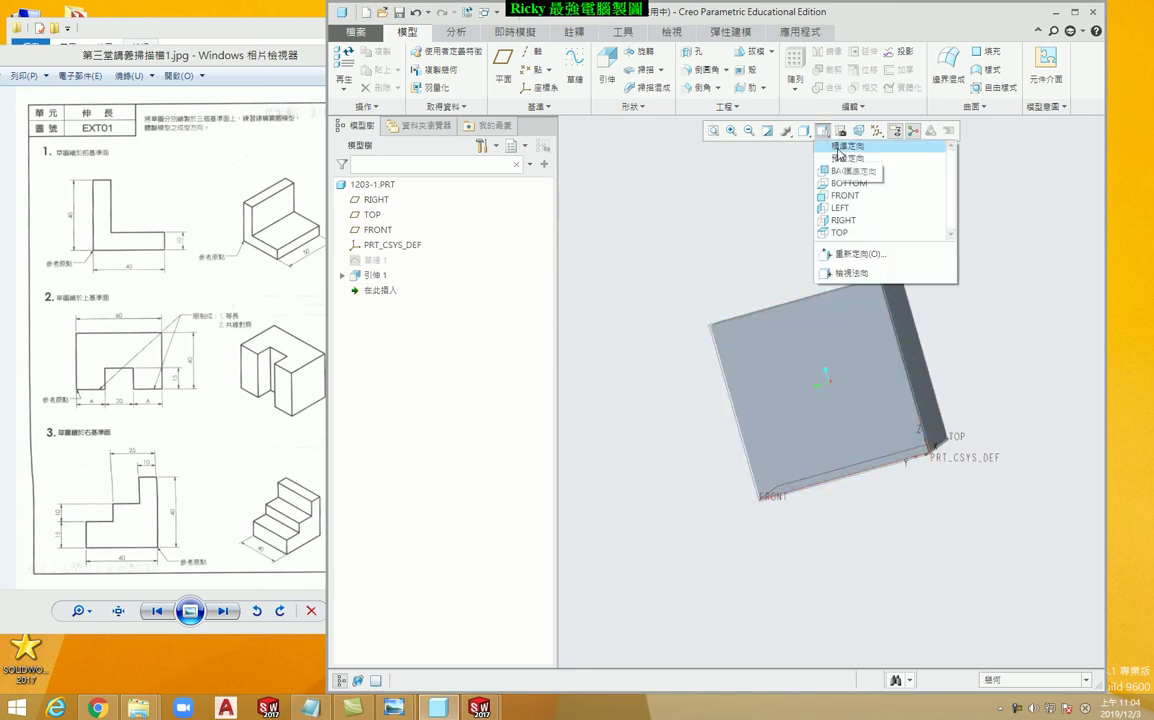
{"action": "left_click", "coordinate": [837, 148]}
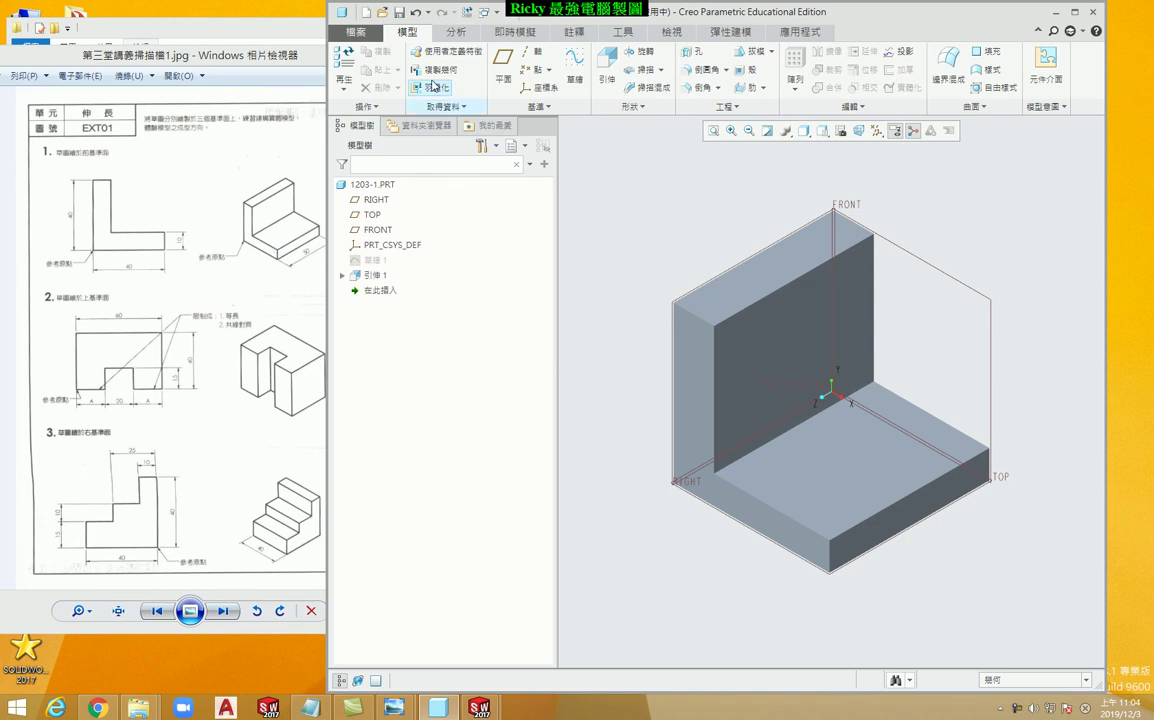
{"action": "left_click", "coordinate": [354, 32]}
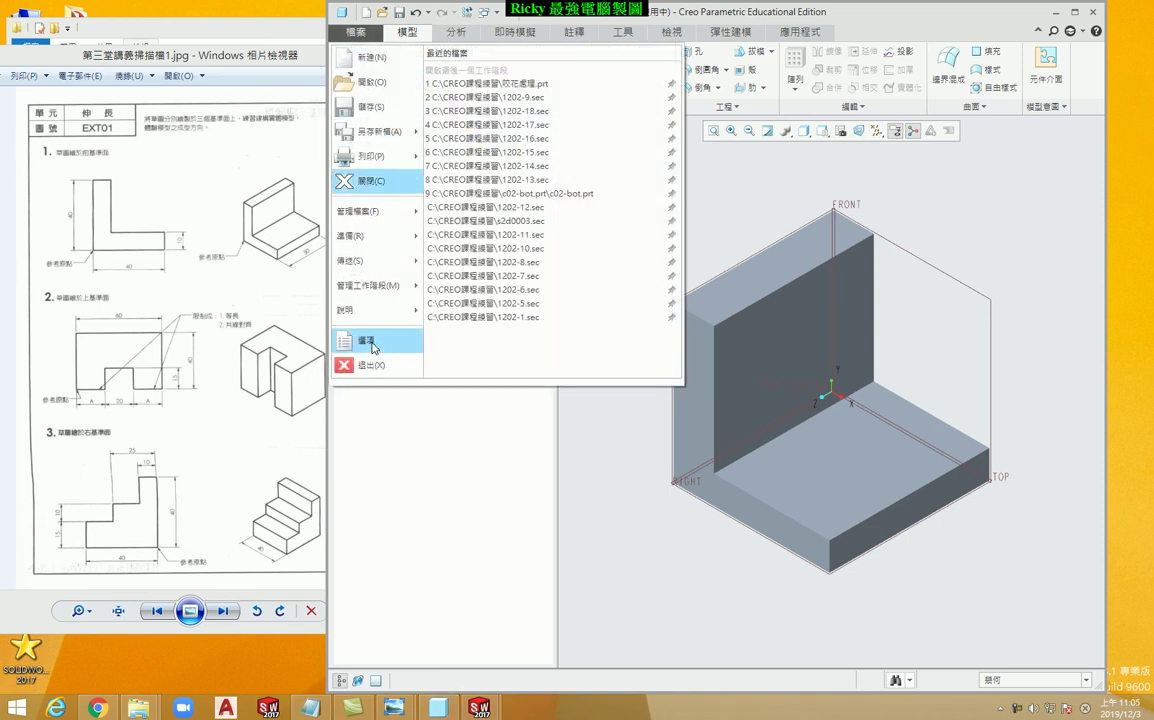
- In Options, go to Model Display and select the shade quality value for editing
{"action": "left_click", "coordinate": [366, 341]}
{"action": "left_click", "coordinate": [455, 166]}
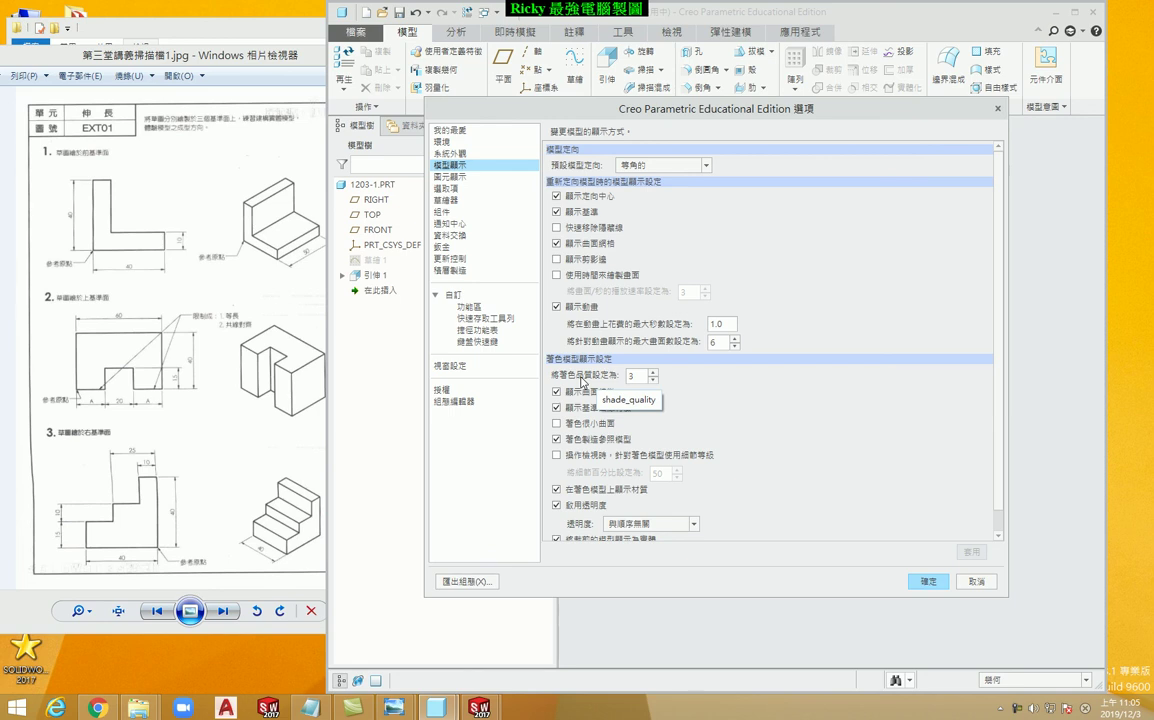
{"action": "double_click", "coordinate": [634, 376]}
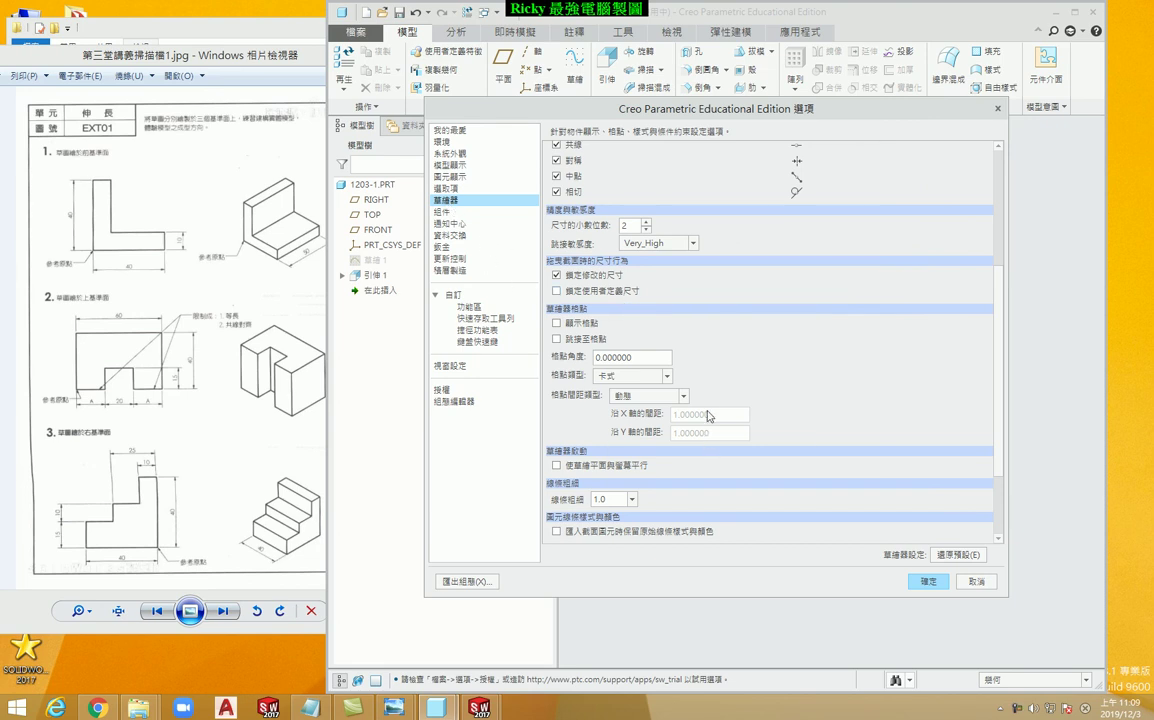
- Apply the changed sketcher options and save them to config.pro
{"action": "scroll", "coordinate": [733, 371], "scroll_direction": "up", "scroll_amount": 3}
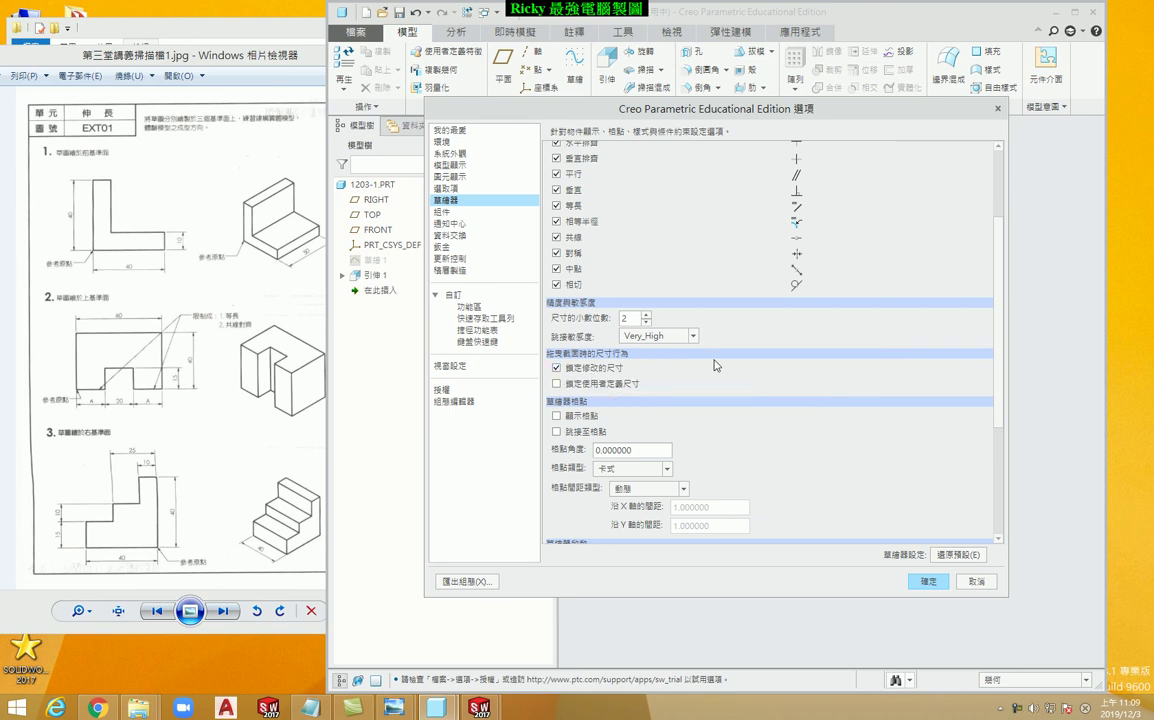
{"action": "scroll", "coordinate": [716, 366], "scroll_direction": "down", "scroll_amount": 1}
{"action": "scroll", "coordinate": [716, 366], "scroll_direction": "down", "scroll_amount": 1}
{"action": "scroll", "coordinate": [716, 366], "scroll_direction": "down", "scroll_amount": 1}
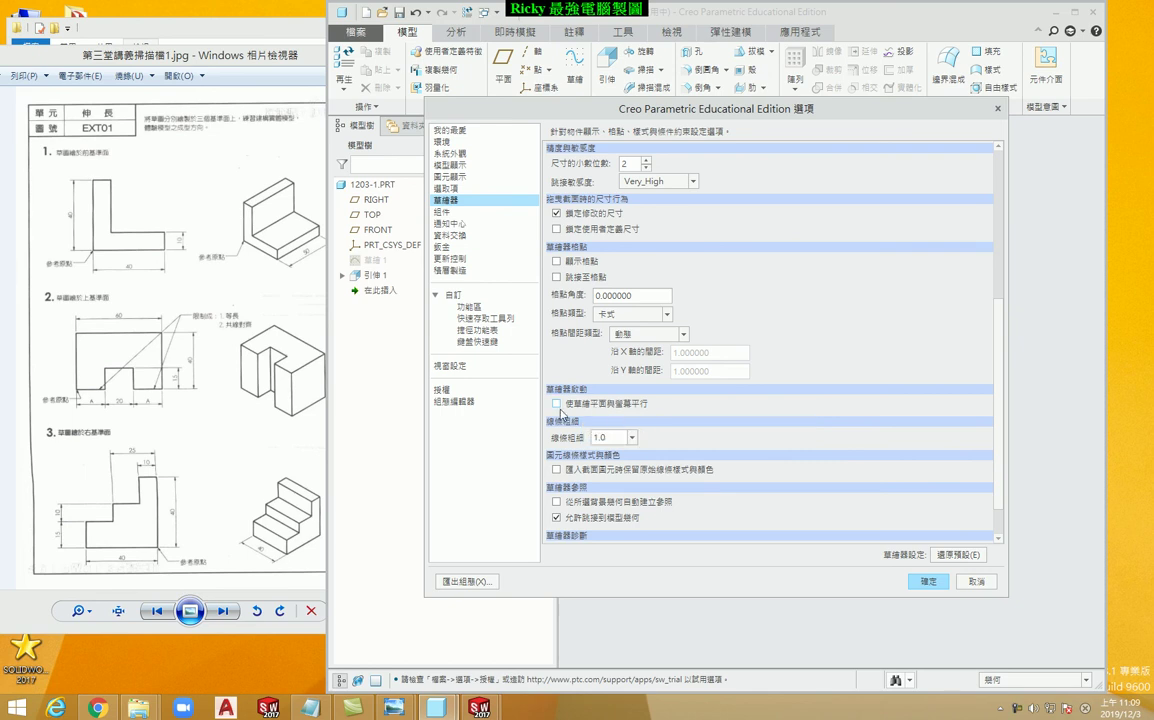
{"action": "left_click", "coordinate": [930, 582]}
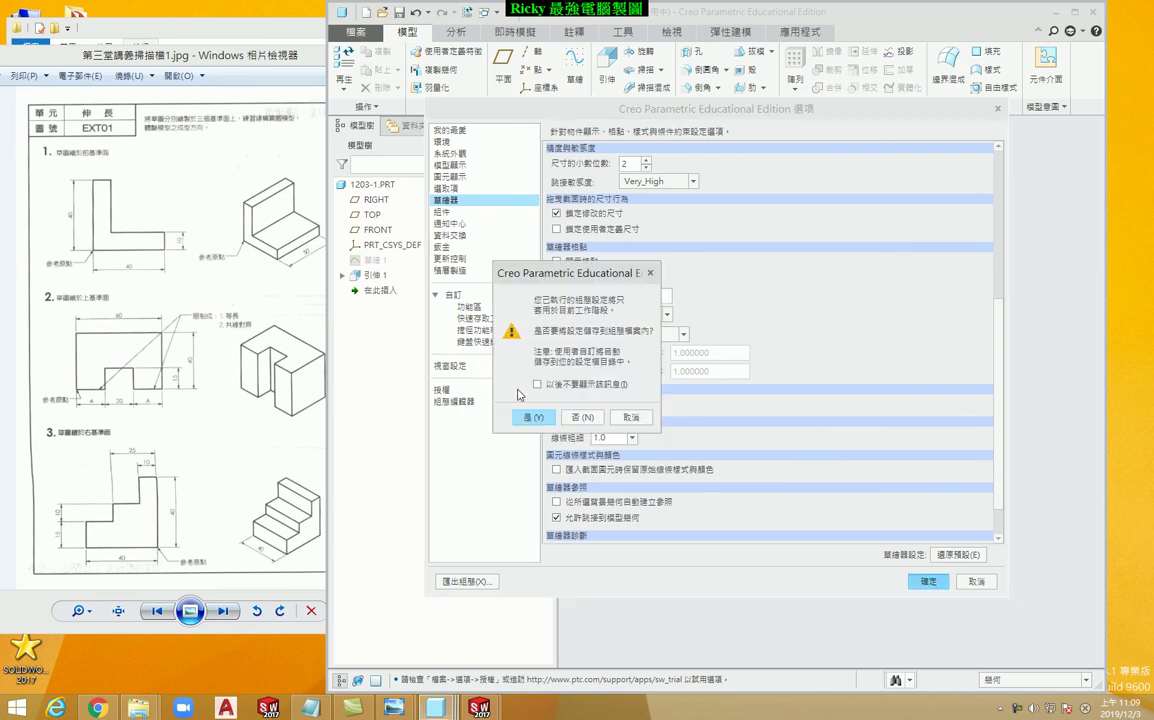
{"action": "left_click", "coordinate": [489, 381]}
{"action": "left_click", "coordinate": [712, 528]}
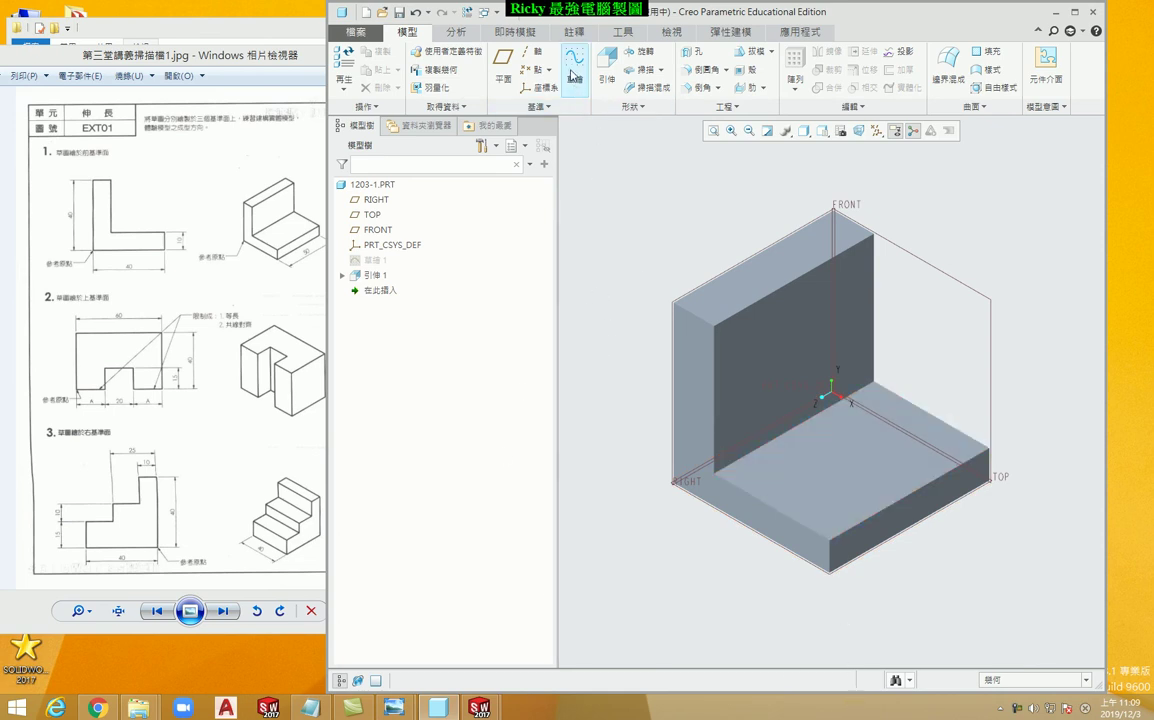
- Start a sketch on the block's bottom face and turn it to Sketch View
{"action": "left_click", "coordinate": [574, 78]}
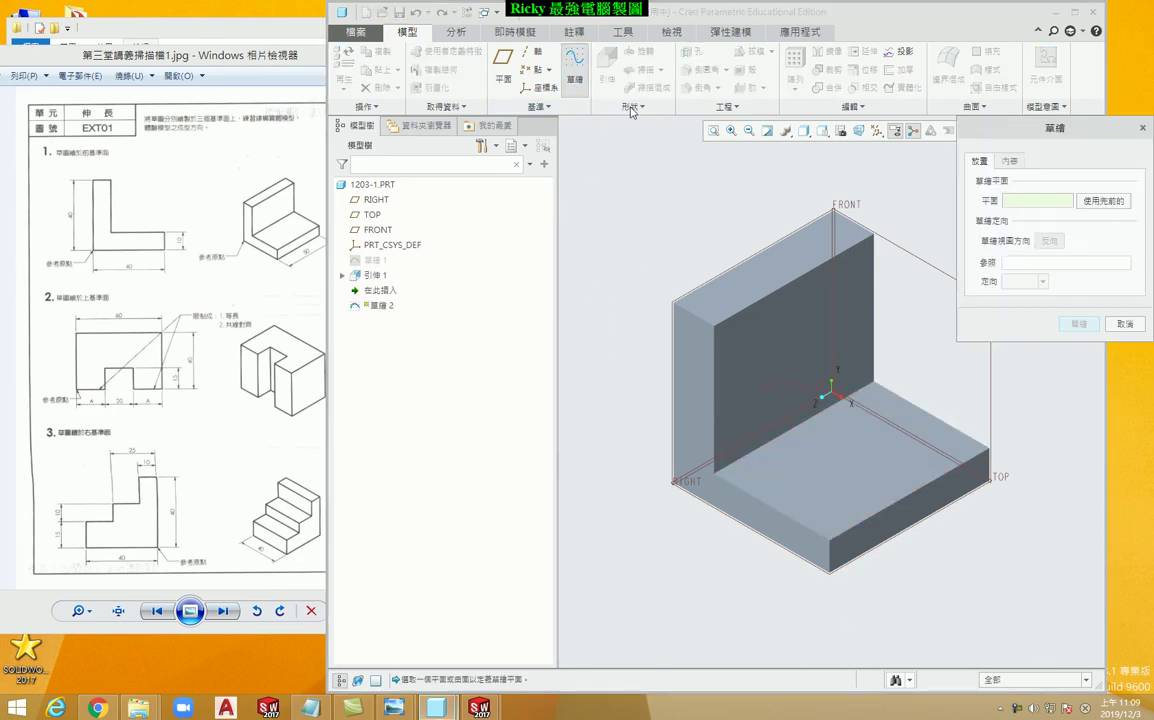
{"action": "left_click", "coordinate": [813, 464]}
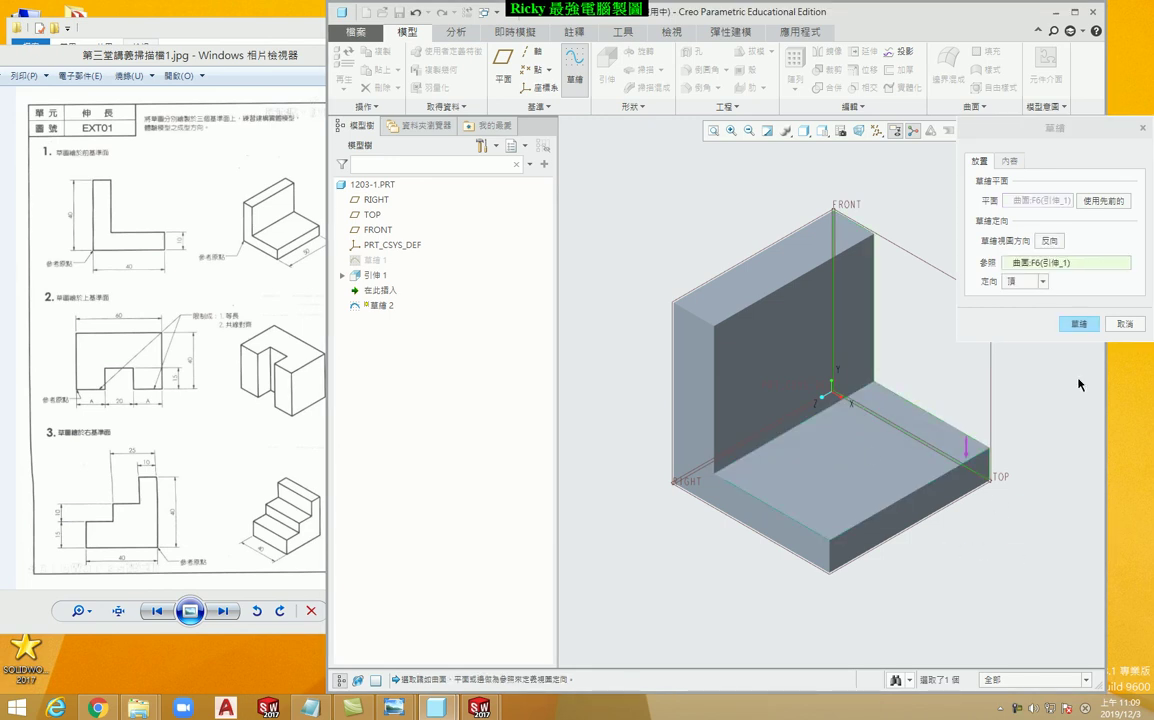
{"action": "left_click", "coordinate": [1079, 324]}
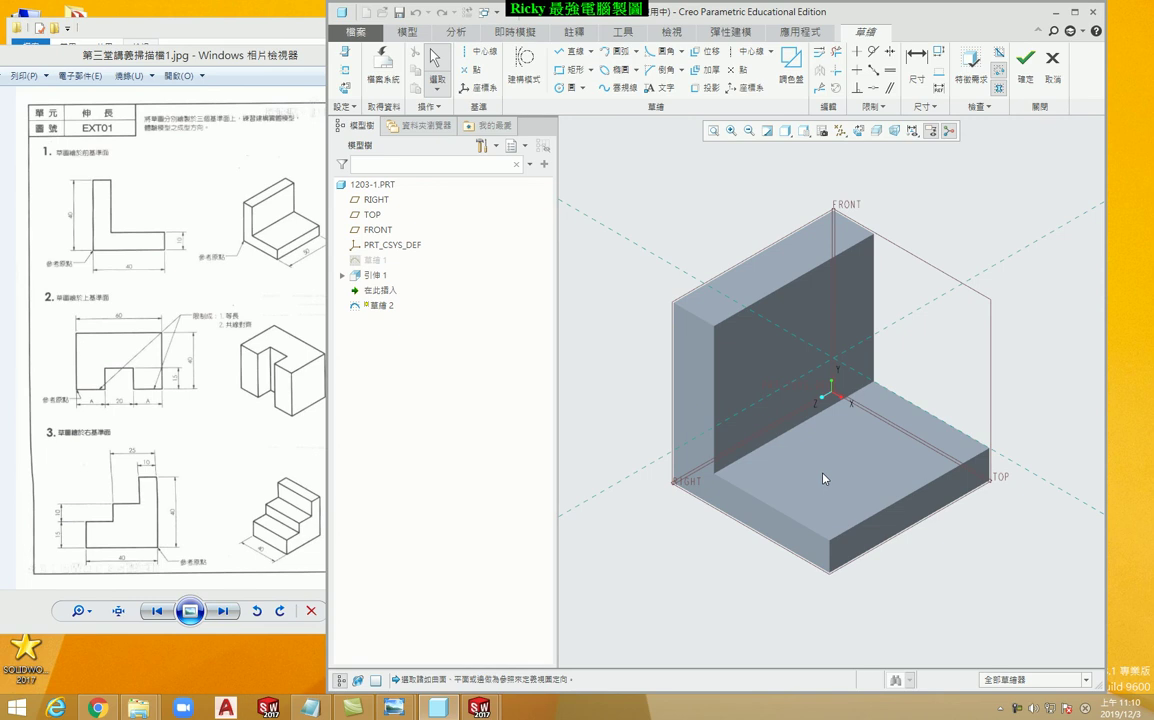
{"action": "left_click", "coordinate": [858, 132]}
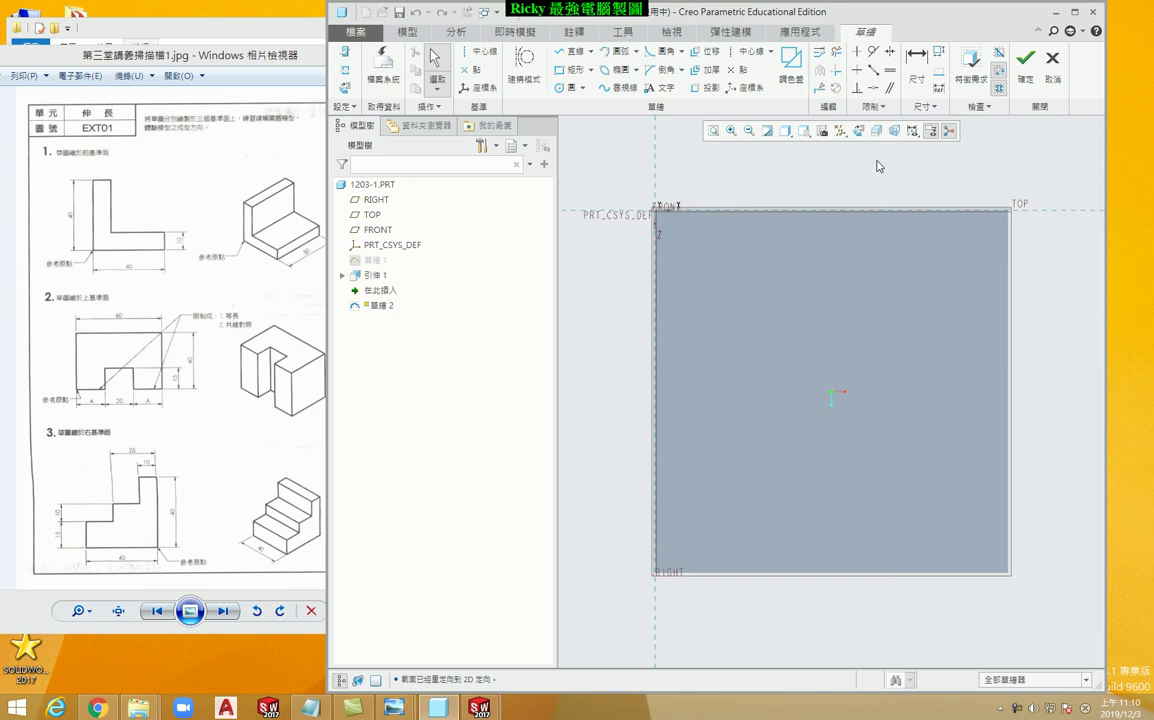
- Cancel the sketch and confirm exiting without saving
{"action": "left_click", "coordinate": [1052, 62]}
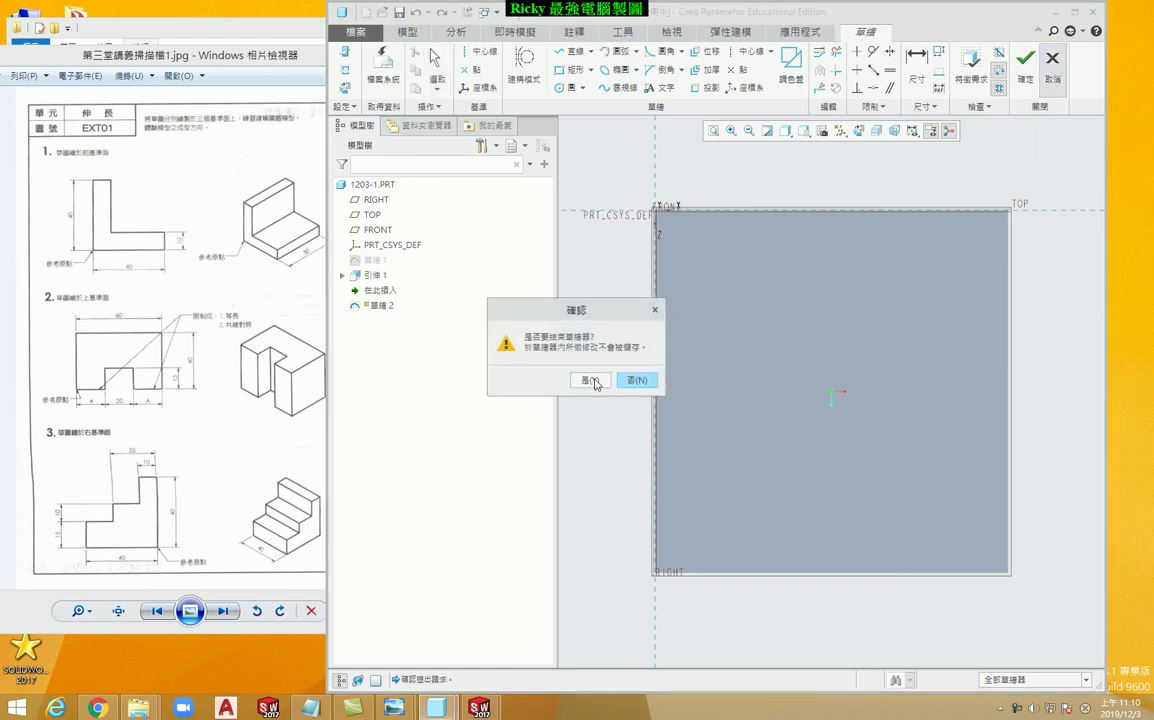
{"action": "left_click", "coordinate": [592, 381]}
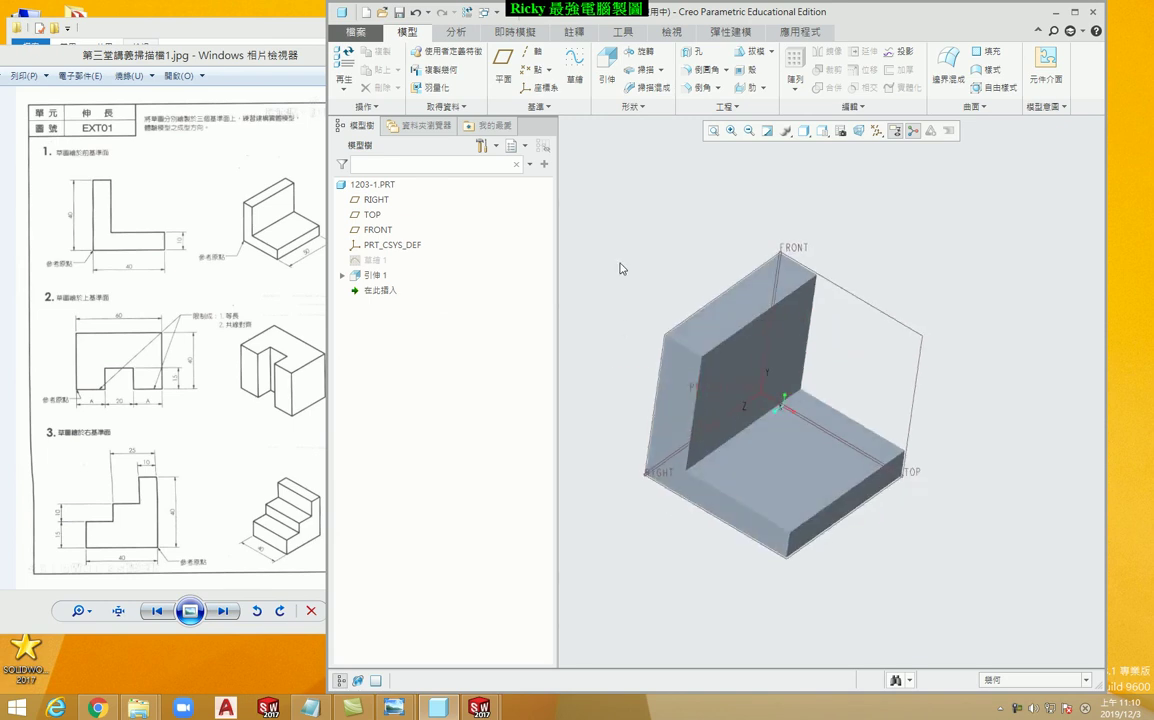
{"action": "left_click", "coordinate": [348, 32]}
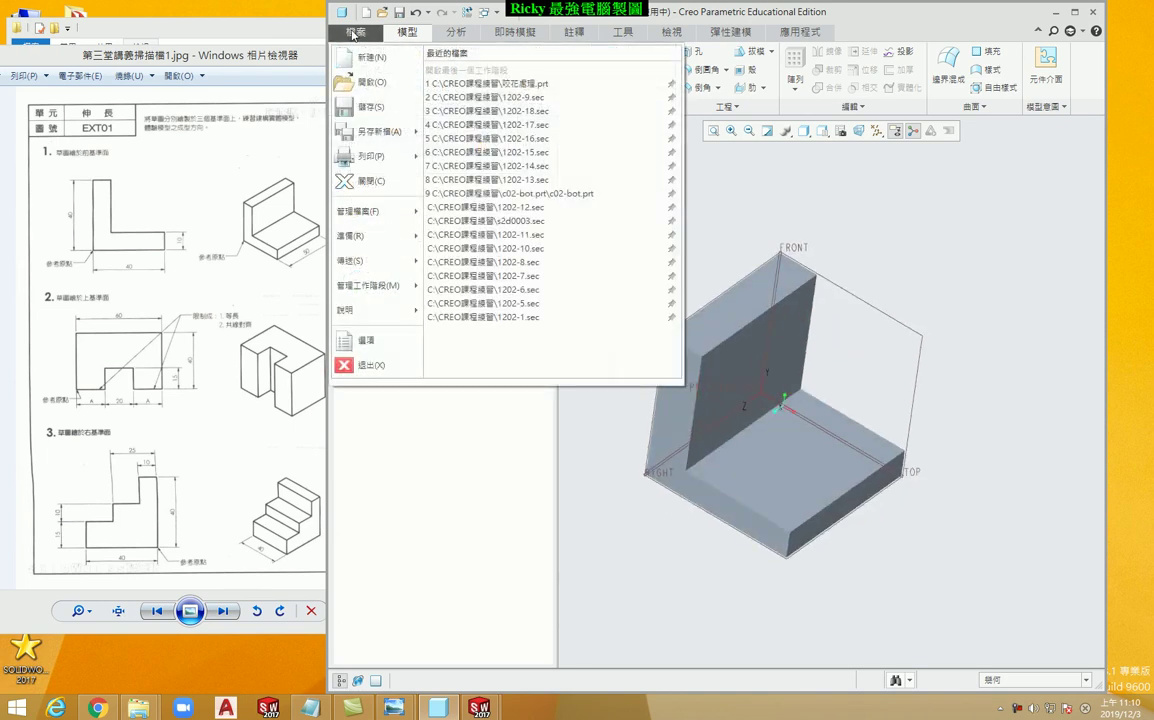
- Enable 'make sketching plane parallel to screen', save to config.pro, and show Shading With Edges
{"action": "left_click", "coordinate": [366, 342]}
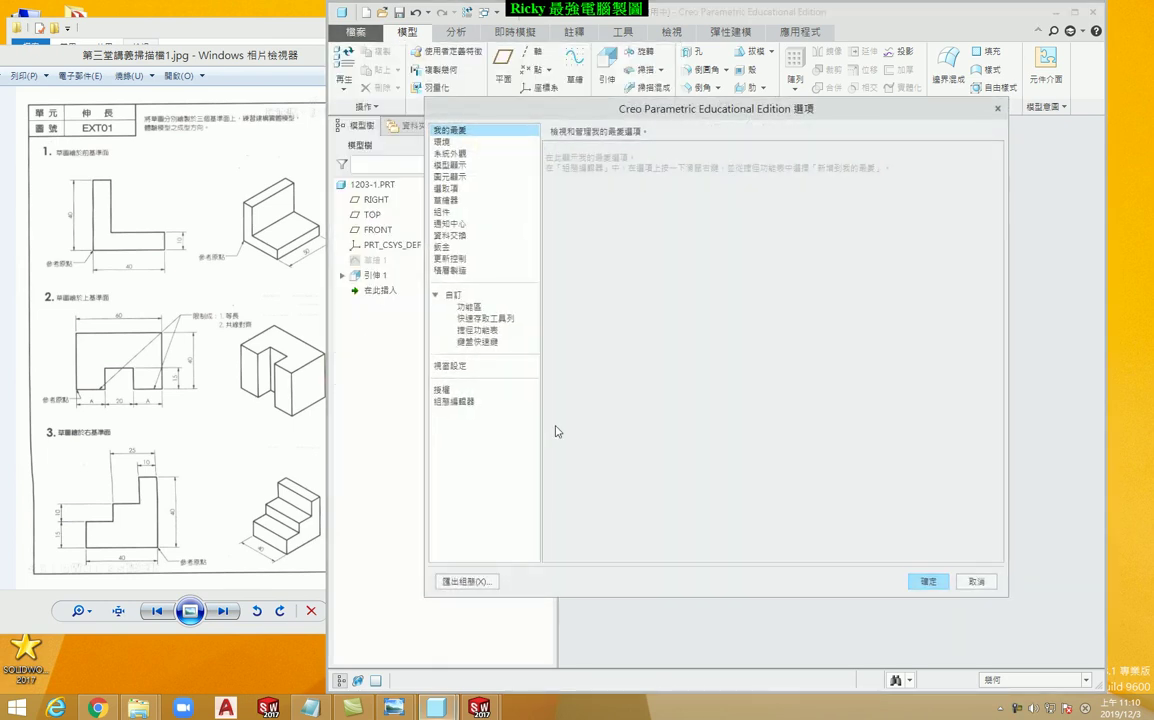
{"action": "left_click", "coordinate": [447, 200]}
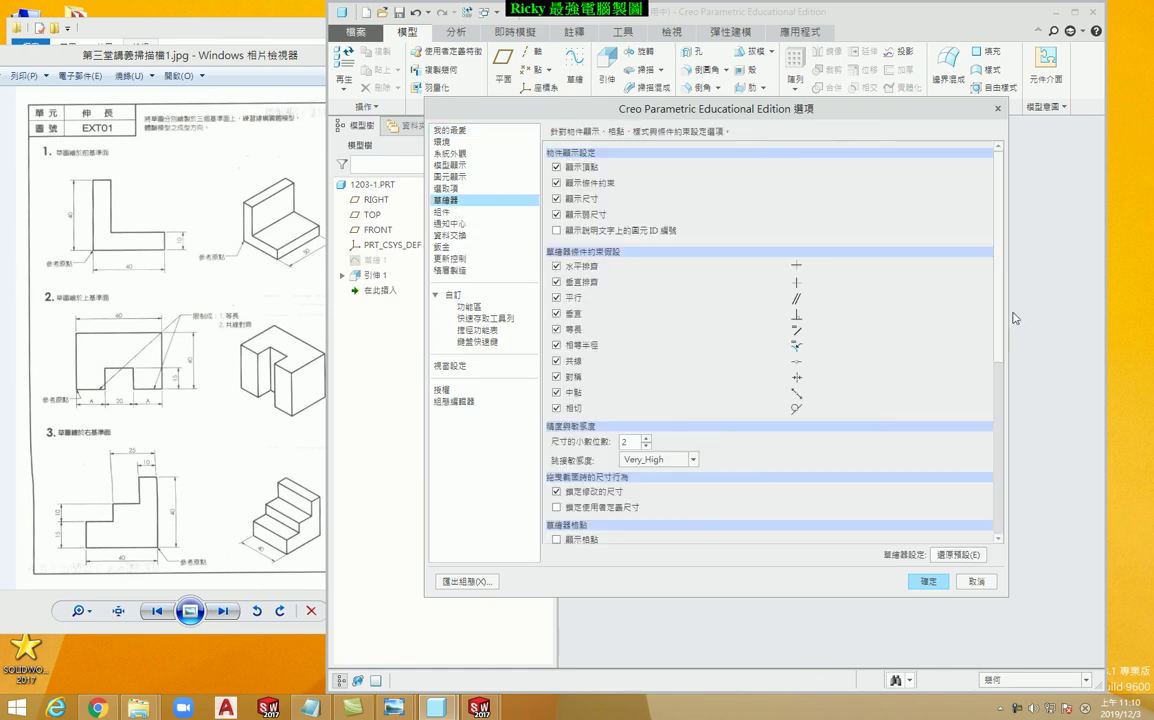
{"action": "scroll", "coordinate": [998, 295], "scroll_direction": "down", "scroll_amount": 1}
{"action": "left_click_drag", "start_coordinate": [998, 295], "coordinate": [996, 383]}
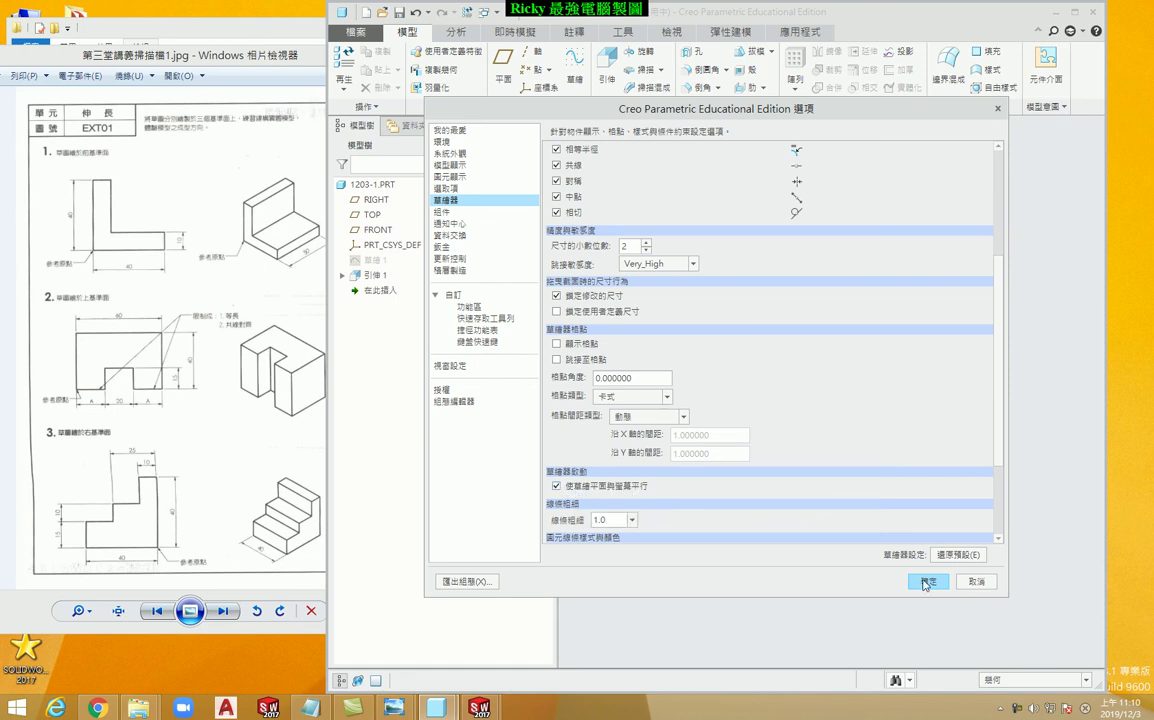
{"action": "key", "text": "Return"}
{"action": "left_click", "coordinate": [533, 418]}
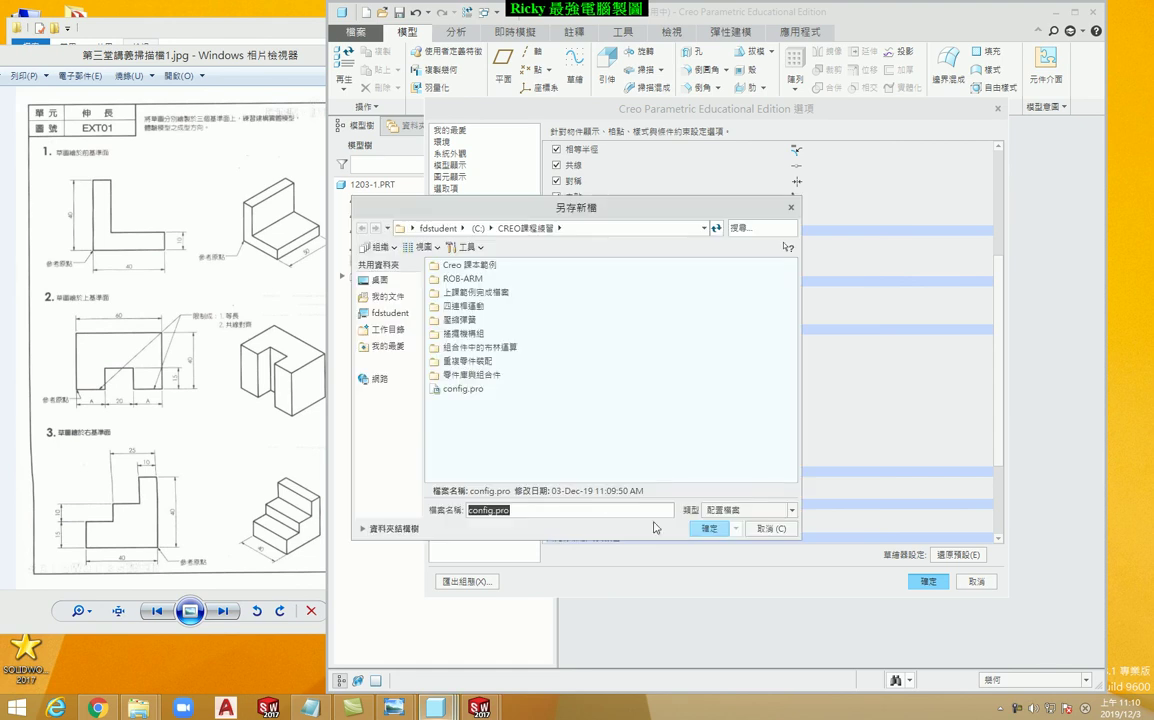
{"action": "left_click", "coordinate": [707, 528]}
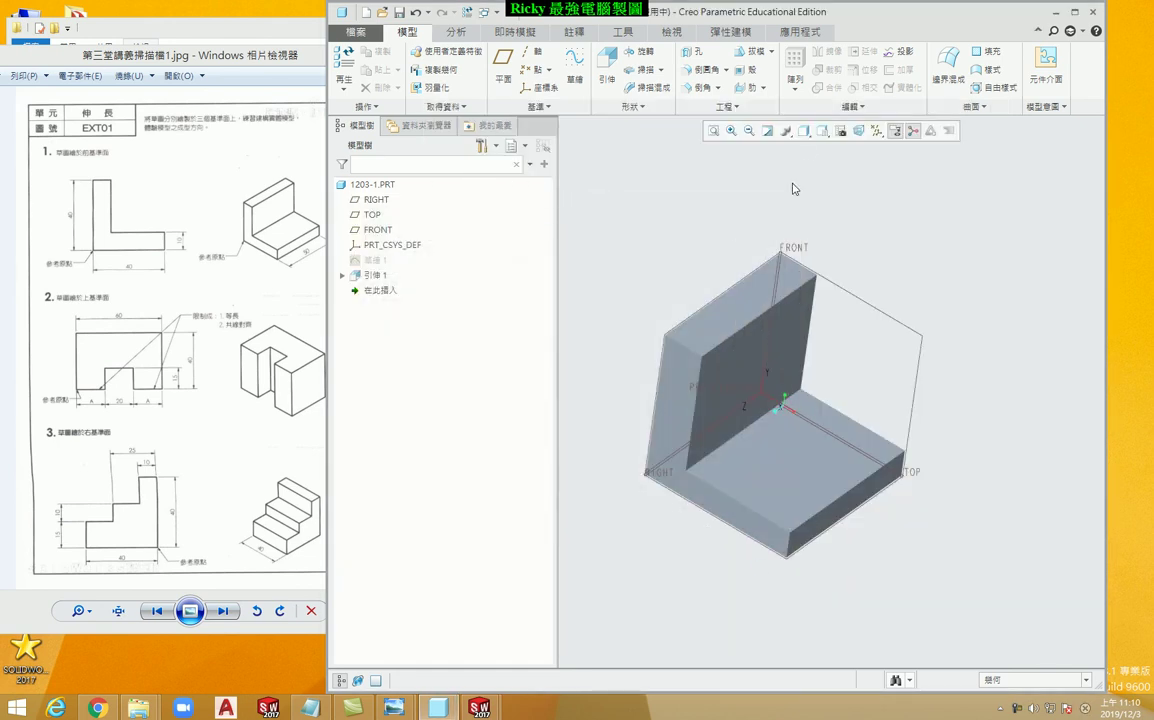
{"action": "left_click", "coordinate": [805, 130]}
{"action": "left_click", "coordinate": [827, 163]}
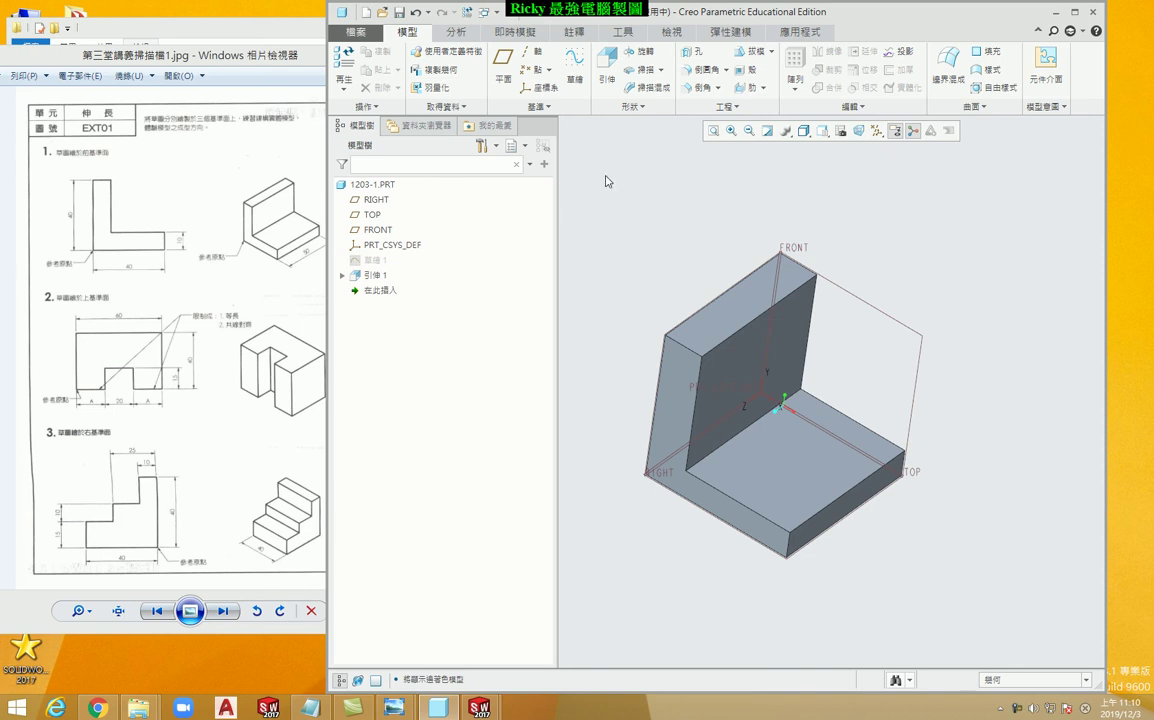
- Start a test sketch on the bottom face, then cancel it without saving
{"action": "left_click", "coordinate": [578, 63]}
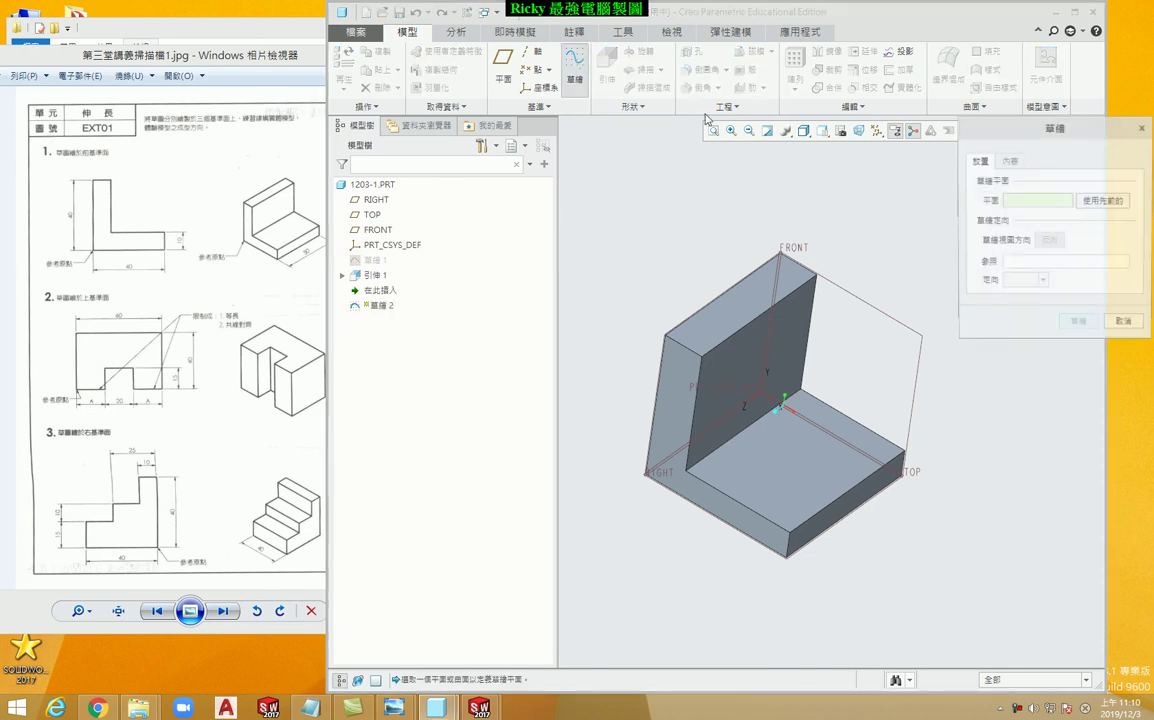
{"action": "left_click", "coordinate": [776, 459]}
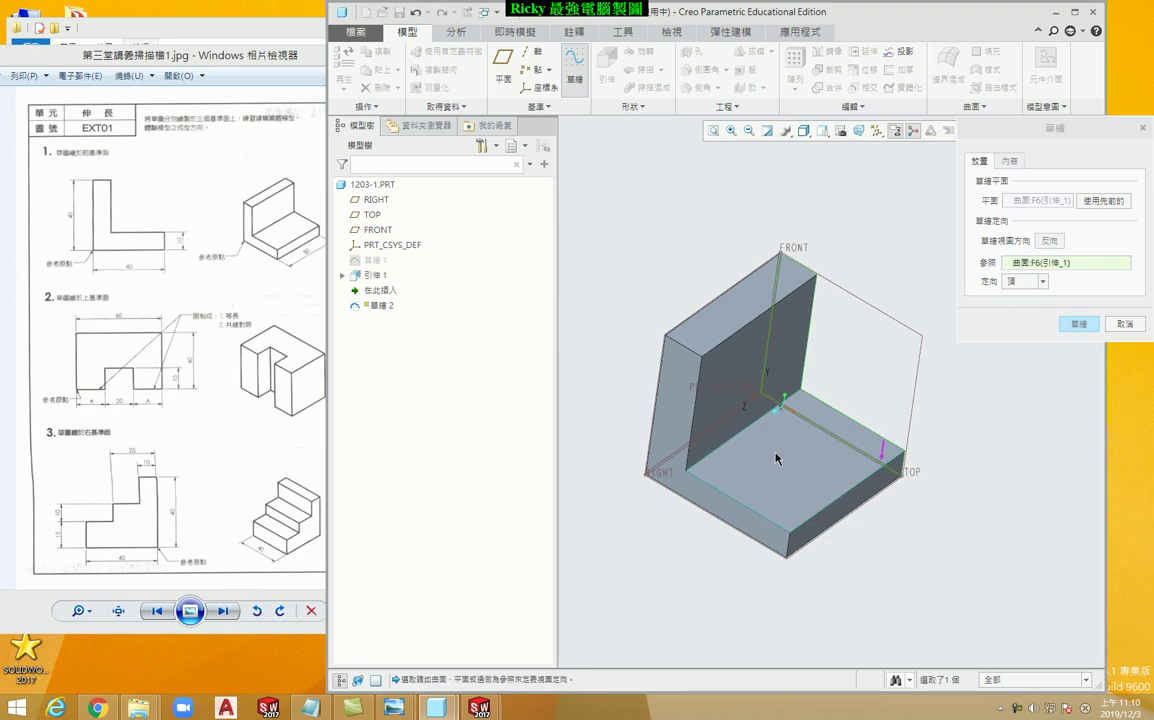
{"action": "left_click", "coordinate": [1079, 326]}
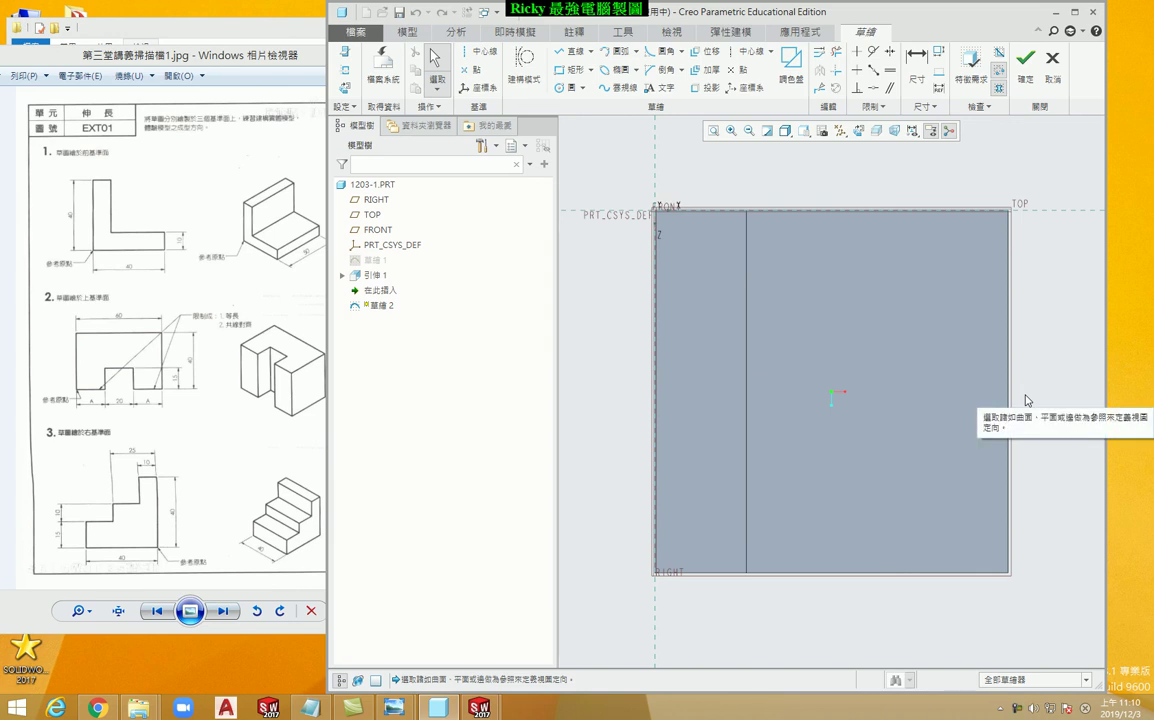
{"action": "left_click", "coordinate": [1052, 62]}
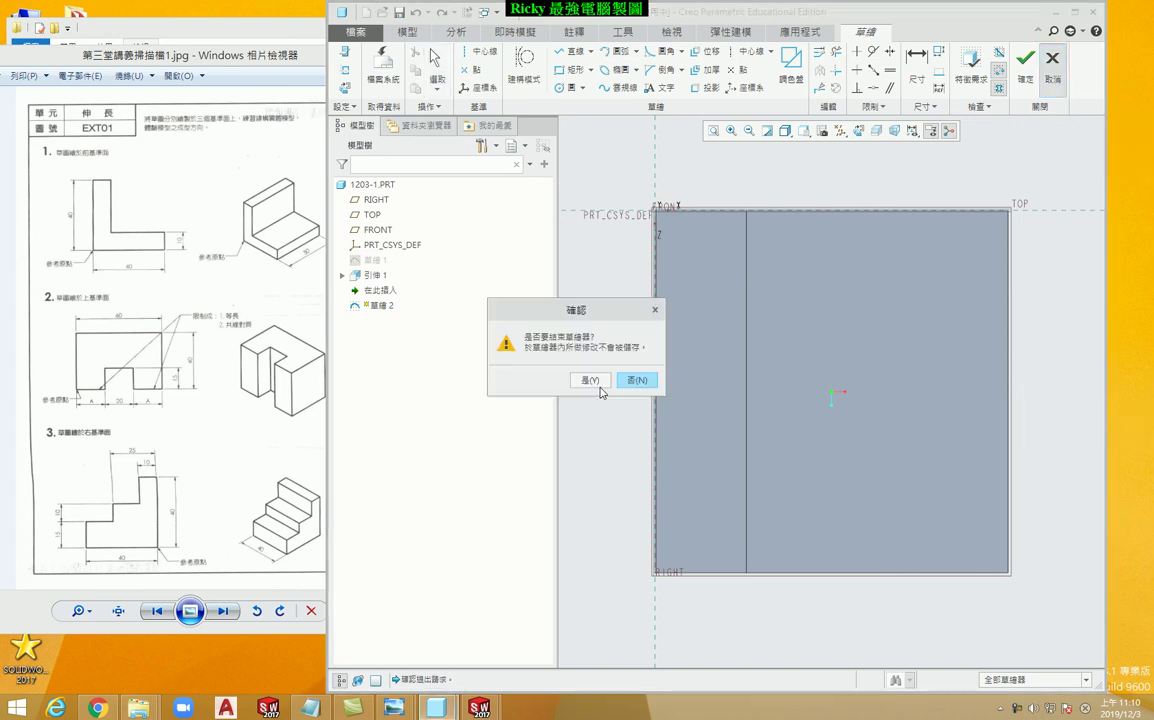
{"action": "left_click", "coordinate": [590, 382]}
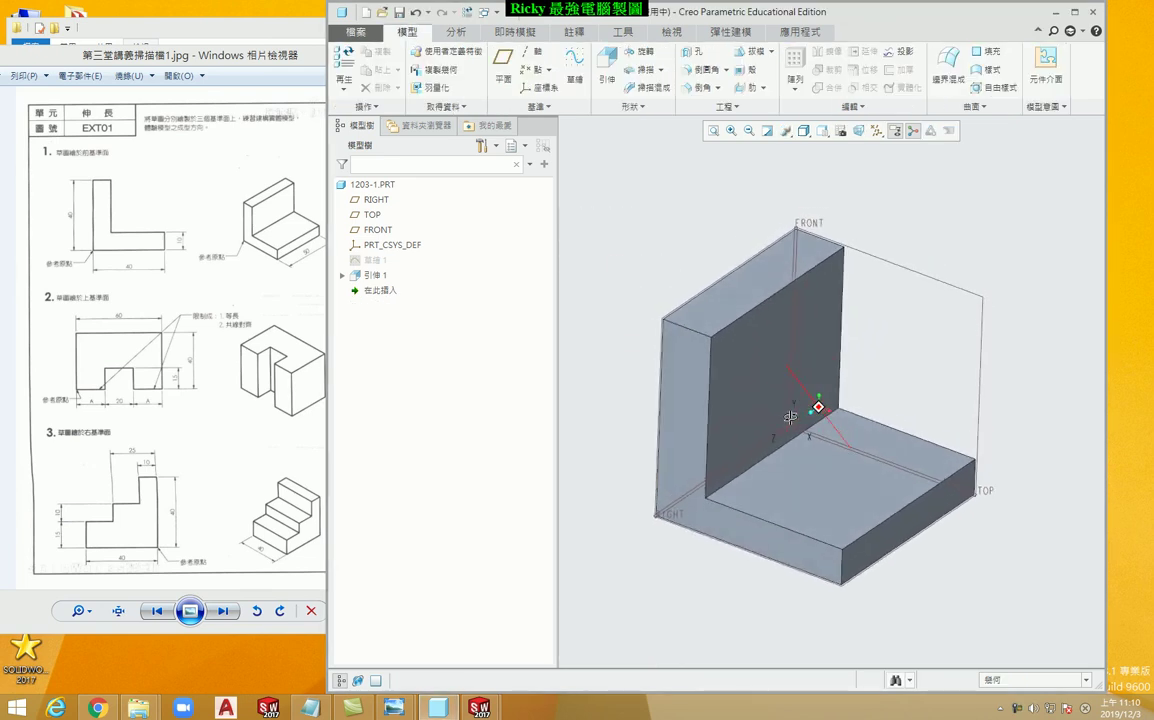
{"action": "left_click", "coordinate": [355, 31]}
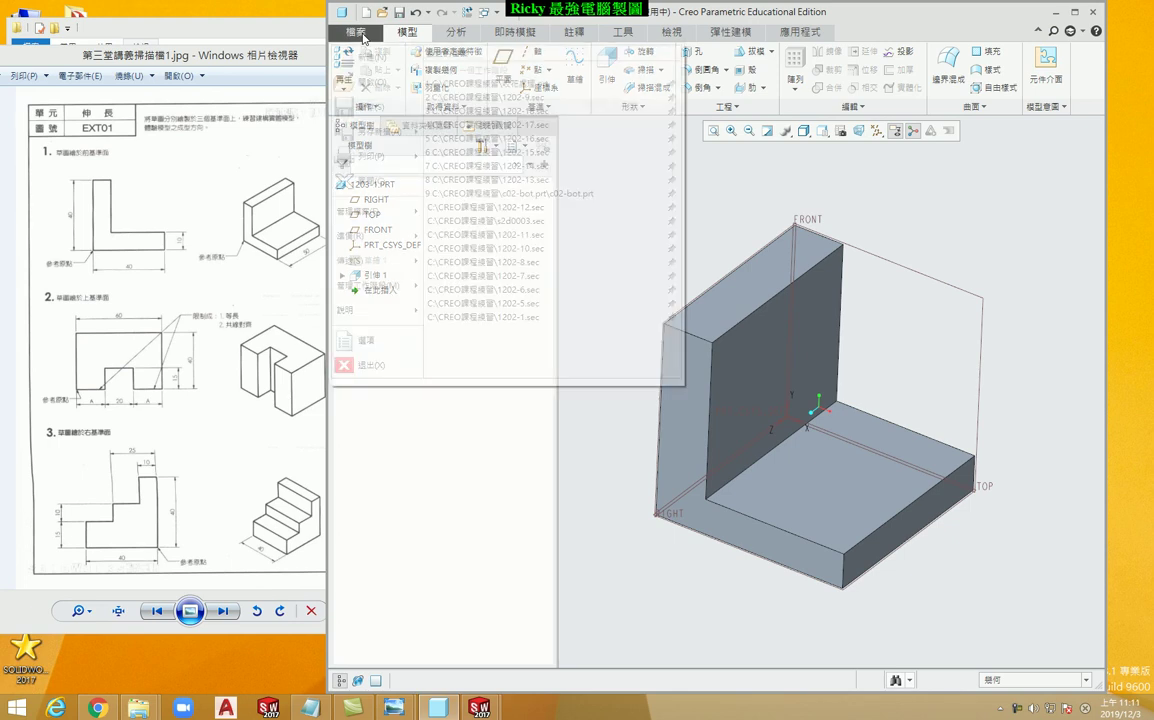
{"action": "left_click", "coordinate": [364, 340]}
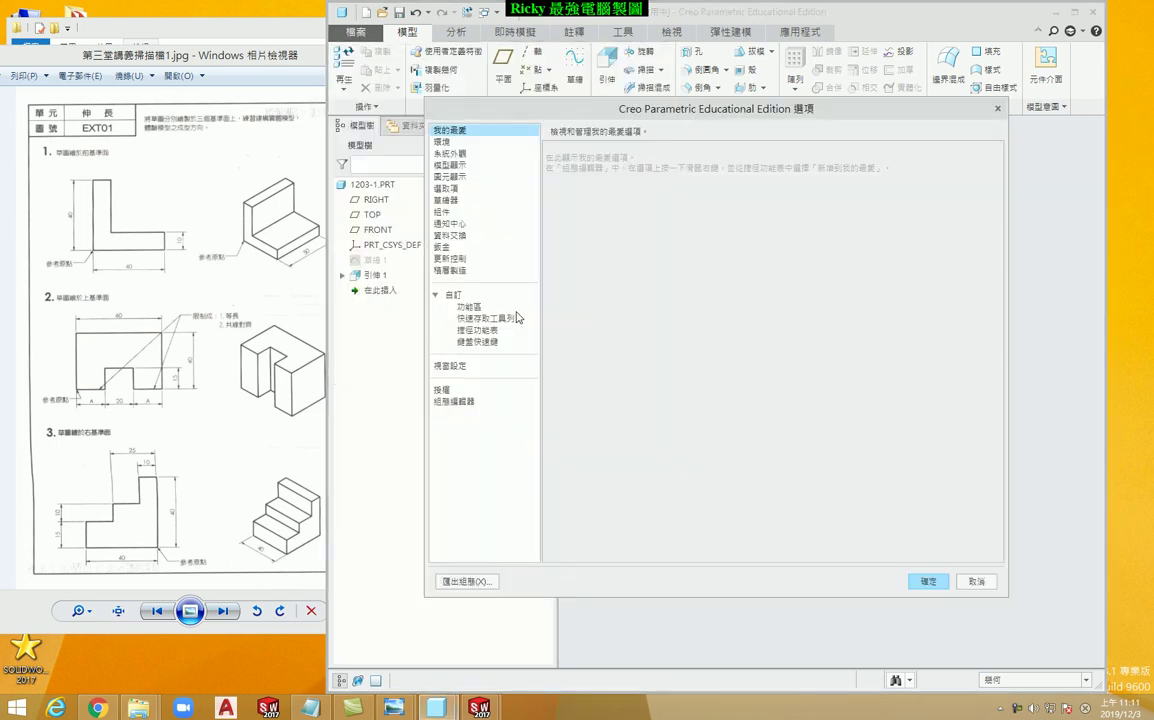
{"action": "left_click", "coordinate": [975, 581]}
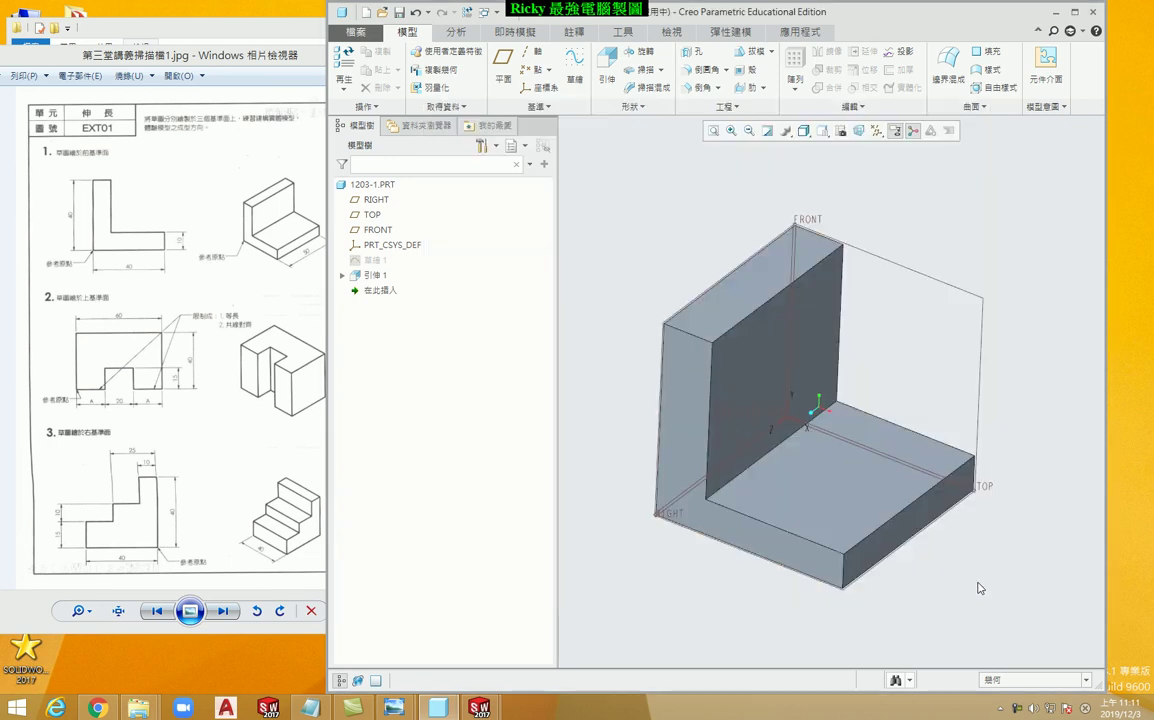